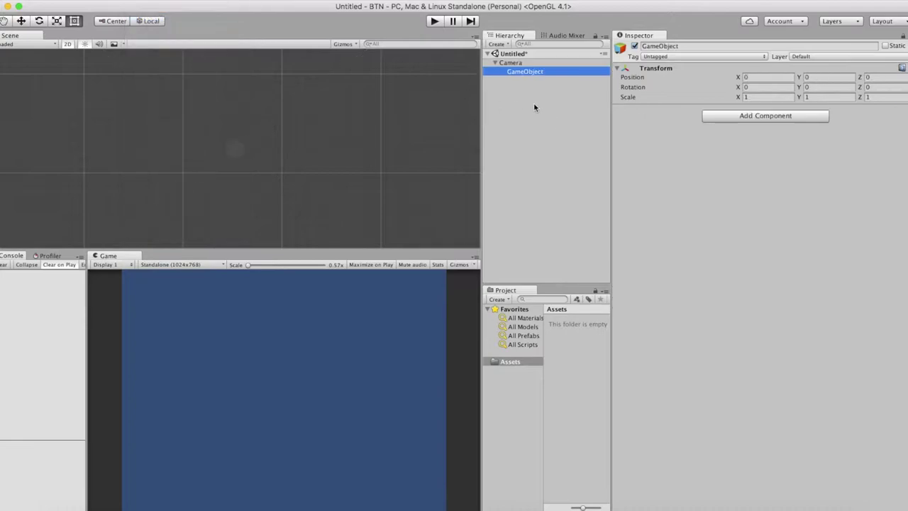
- Rename the empty child object under Camera as Canvas_GraphicRaycaster
key(Return)
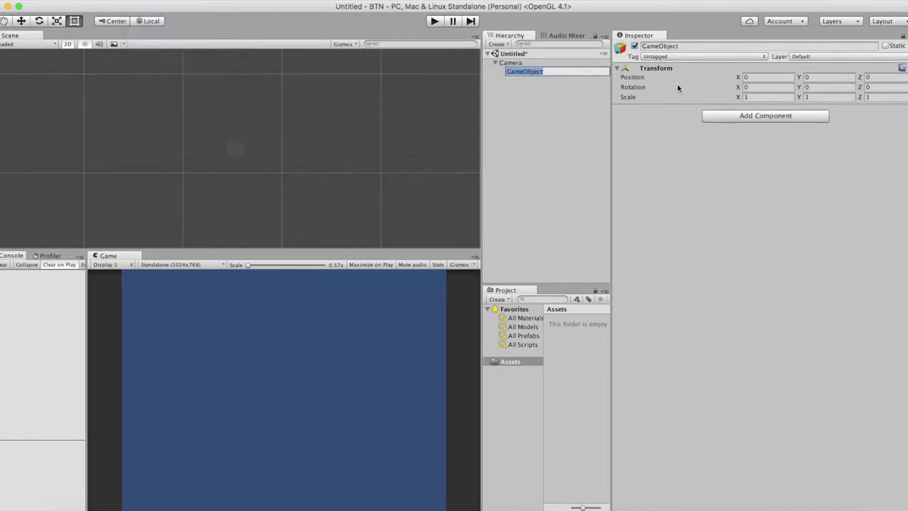
key(BackSpace)
text(Canvas_GraphicRaycaster)
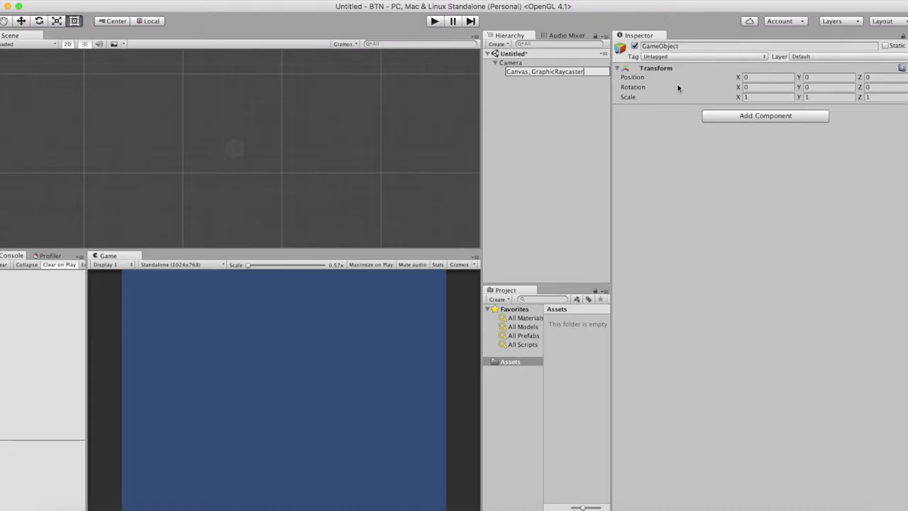
key(Return)
- Add a Canvas component to Canvas_GraphicRaycaster, rendering in Screen Space - Camera mode with Camera as its render camera
click(716, 115)
text(Can)
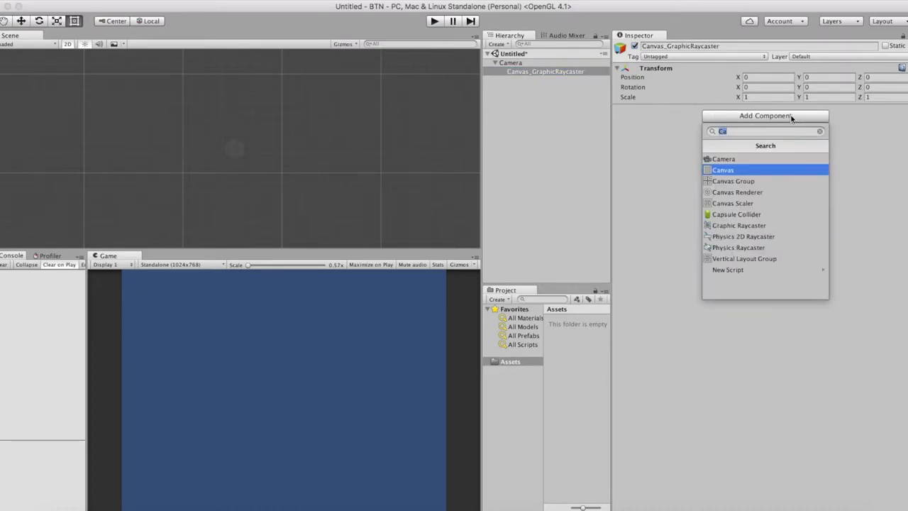
key(Return)
click(759, 187)
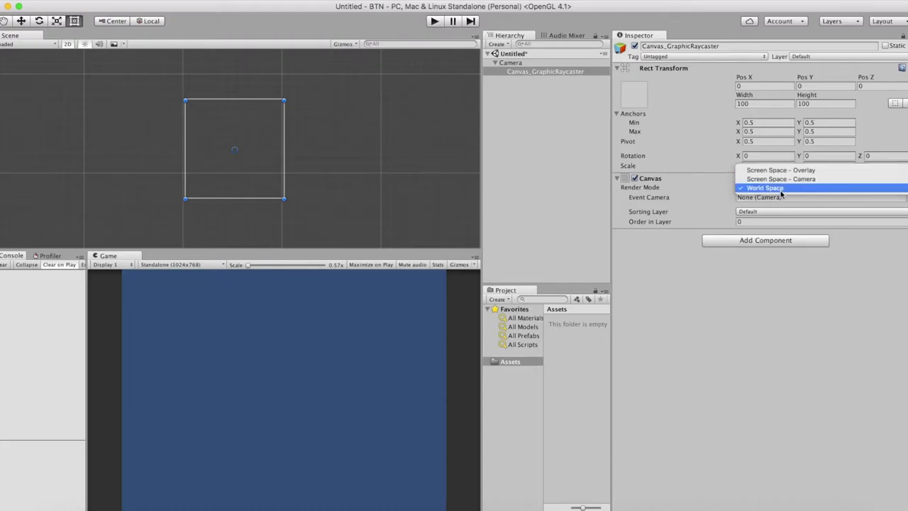
click(781, 180)
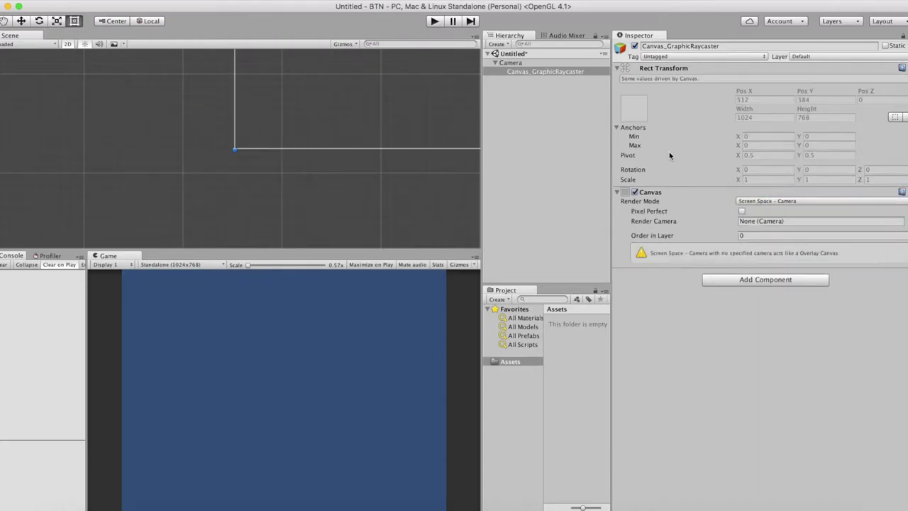
drag(518, 63, 780, 221)
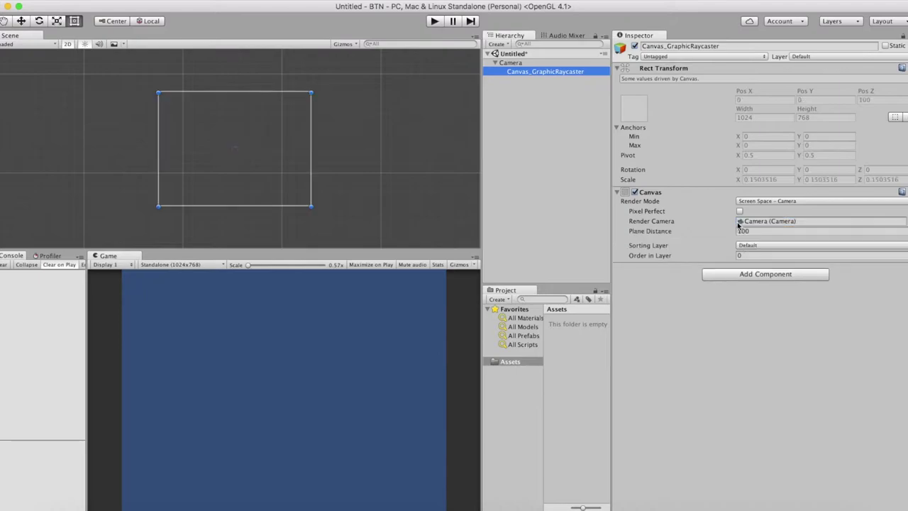
- Add a Graphic Raycaster component to the canvas object
click(777, 277)
text(Ray)
key(Return)
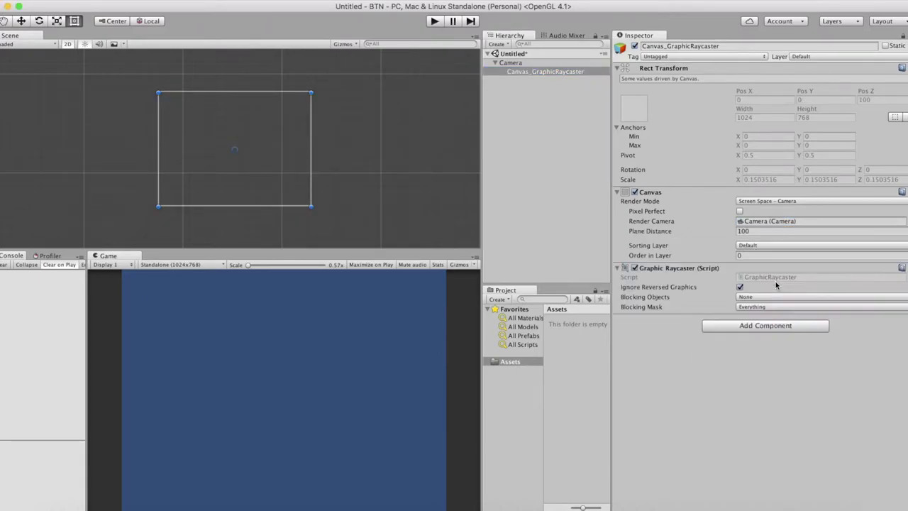
- Create an empty root-level object and give it an Event System component with the default input modules
click(510, 64)
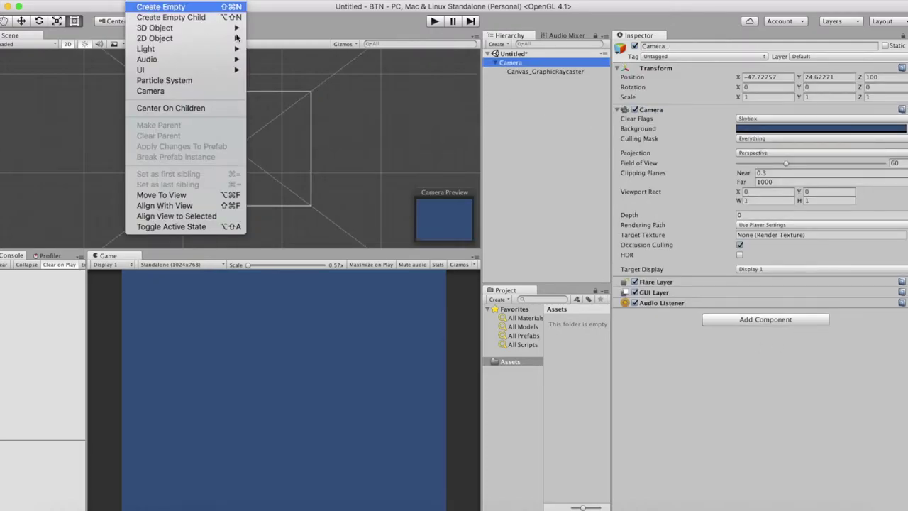
click(164, 5)
click(772, 117)
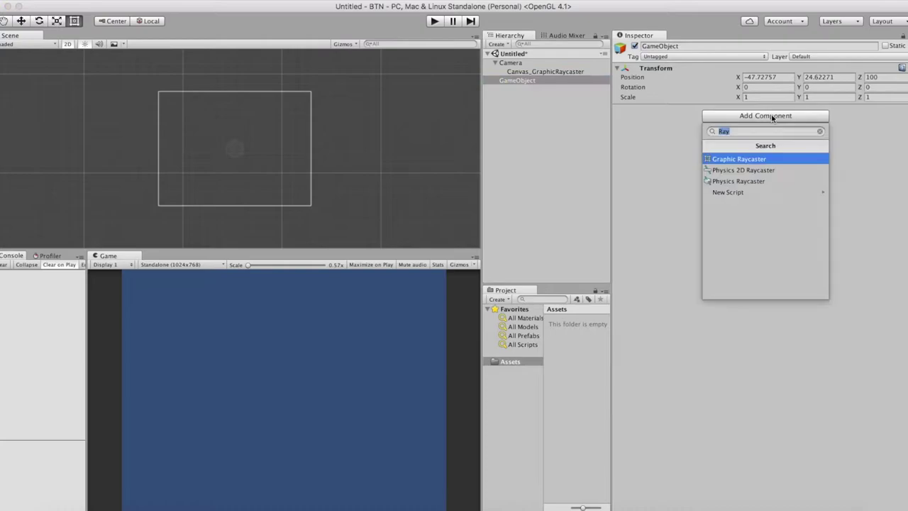
text(Ev)
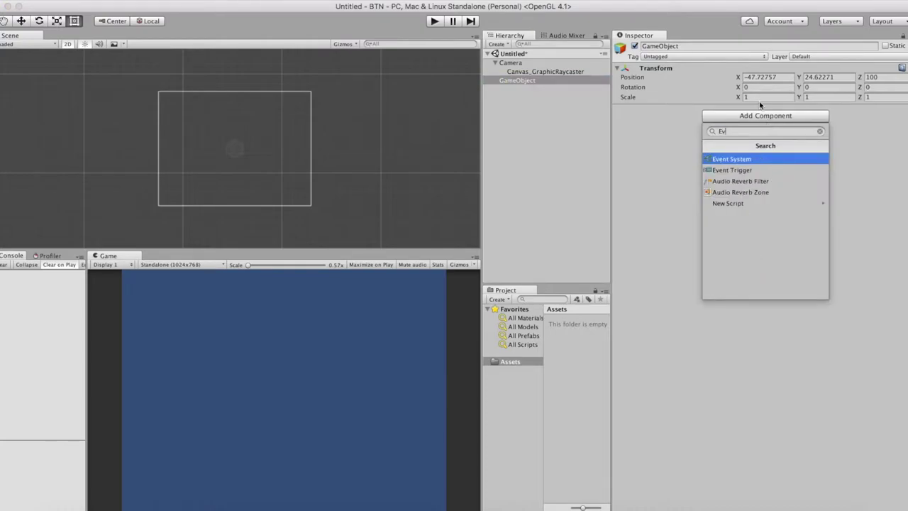
text(e)
key(Return)
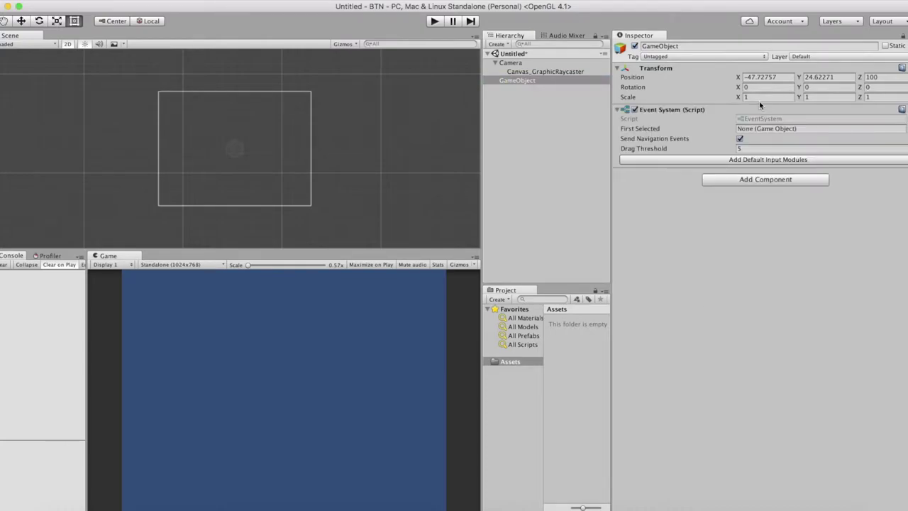
click(735, 161)
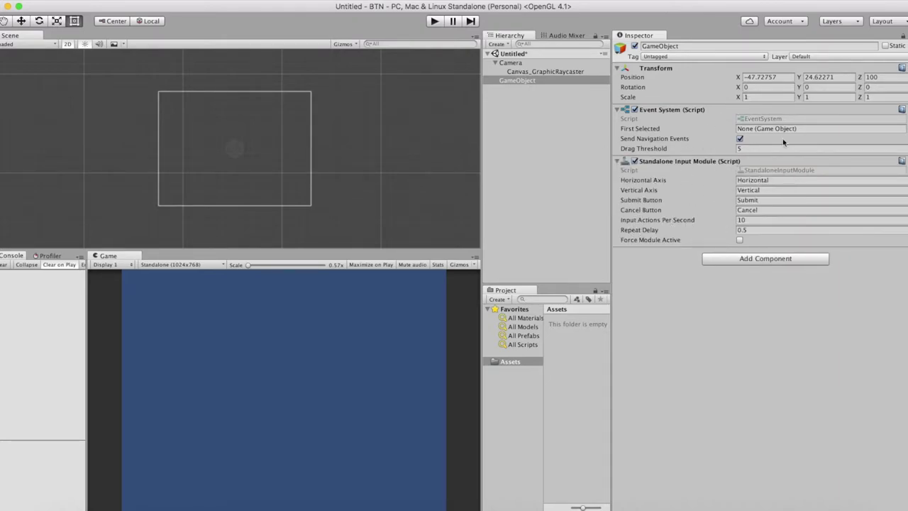
- Create an empty child under Canvas_GraphicRaycaster and add an Image component to it
click(521, 73)
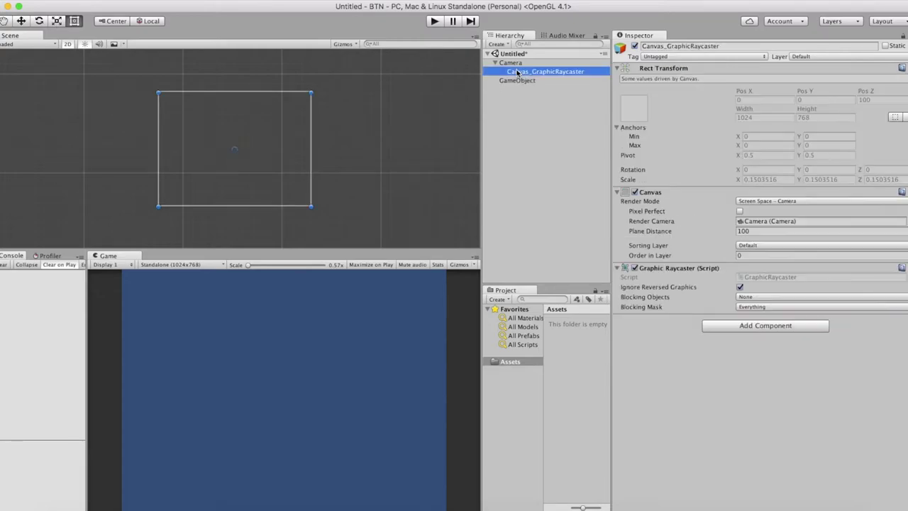
click(134, 3)
click(521, 120)
click(133, 2)
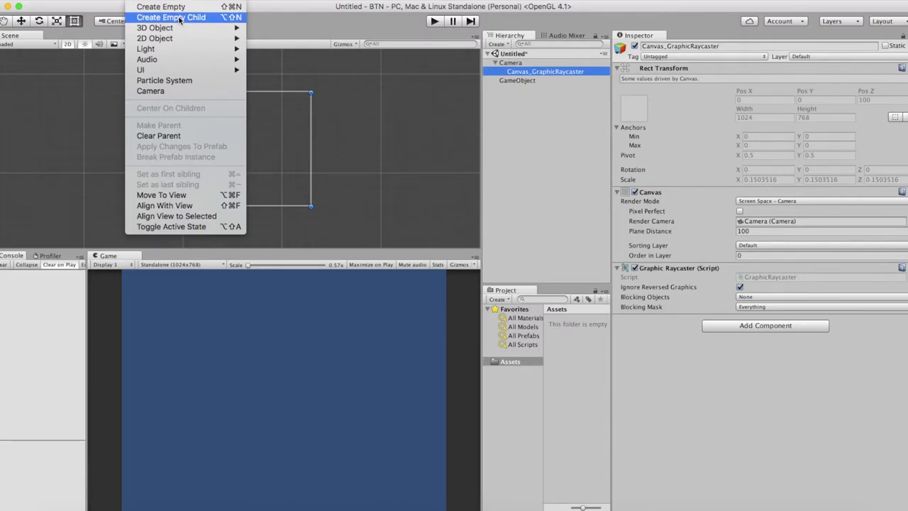
click(180, 20)
click(797, 184)
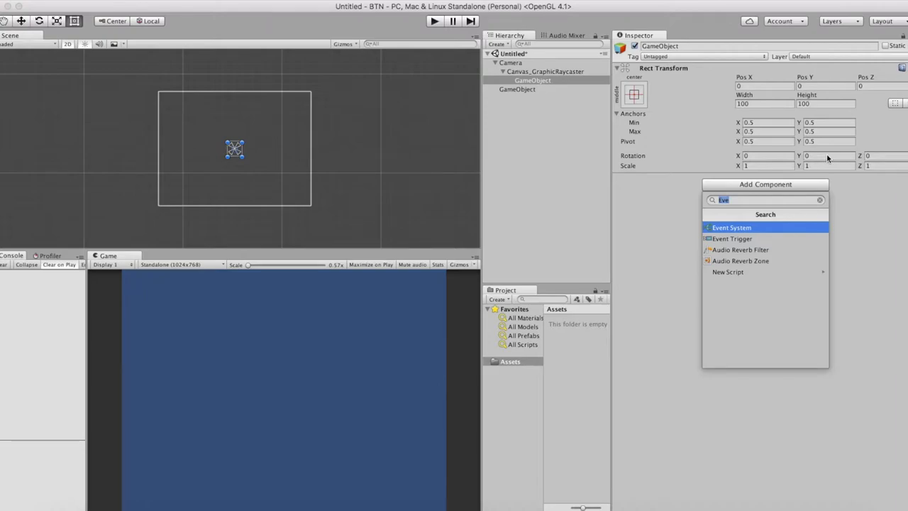
text(Ima)
key(Return)
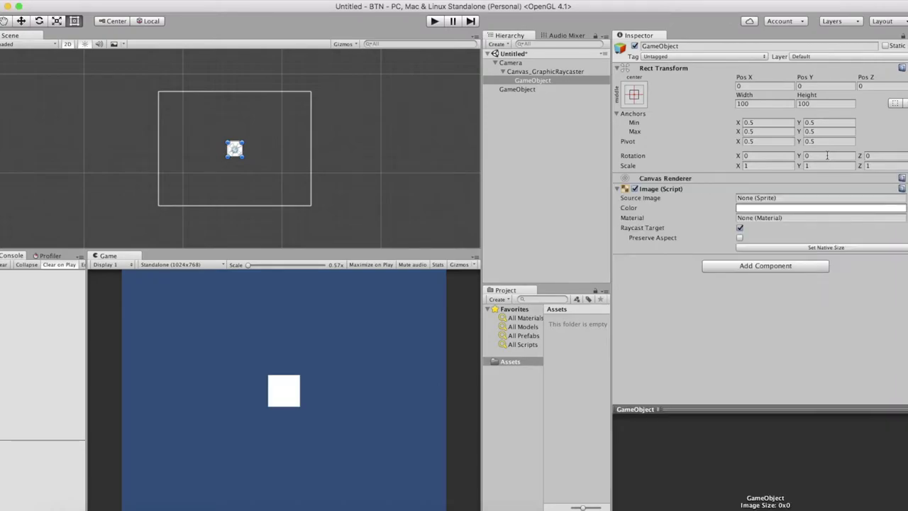
- Rename the canvas's child object as Image and assign the Background sprite as its source image
double_click(544, 80)
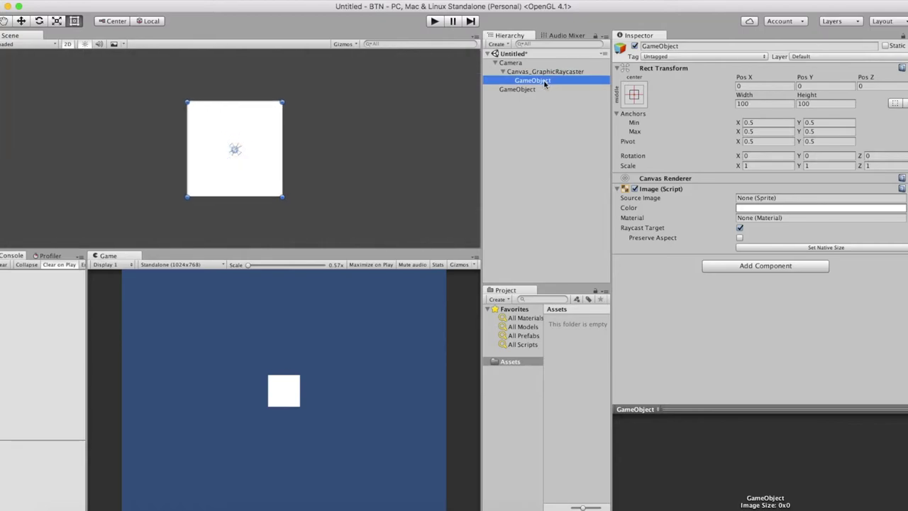
click(543, 82)
text(Image)
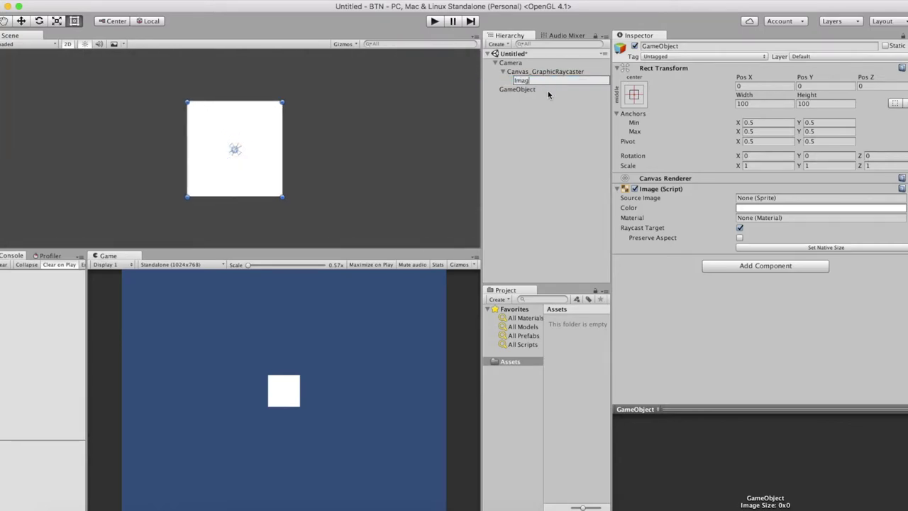
key(Return)
click(903, 198)
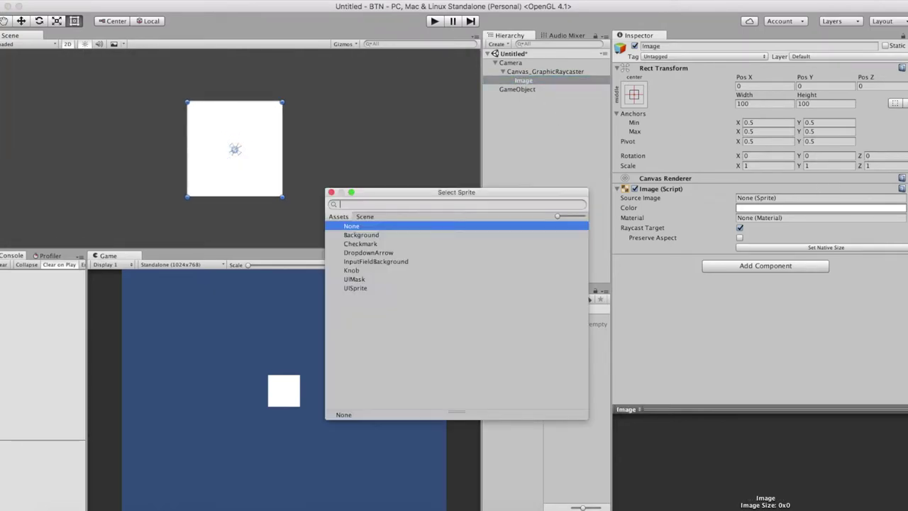
double_click(351, 236)
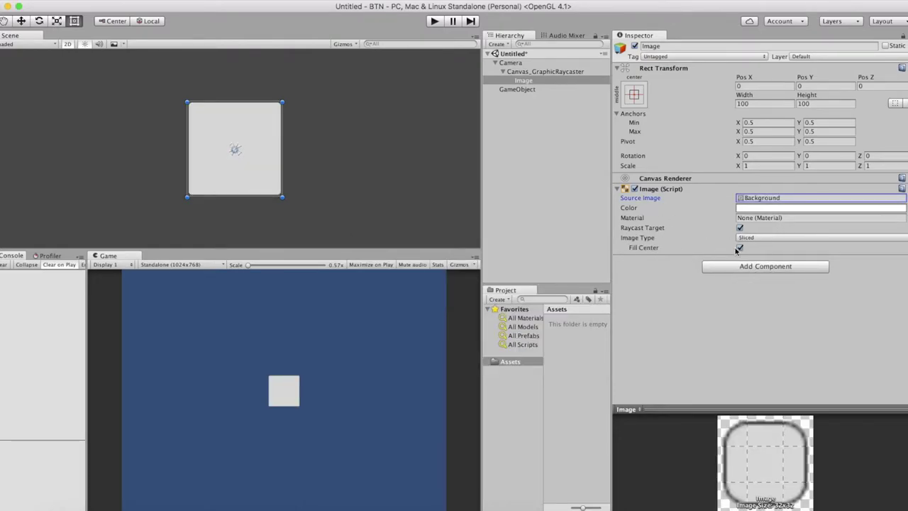
- Set the Image component's color to bright yellow, FBFF00FF
click(760, 207)
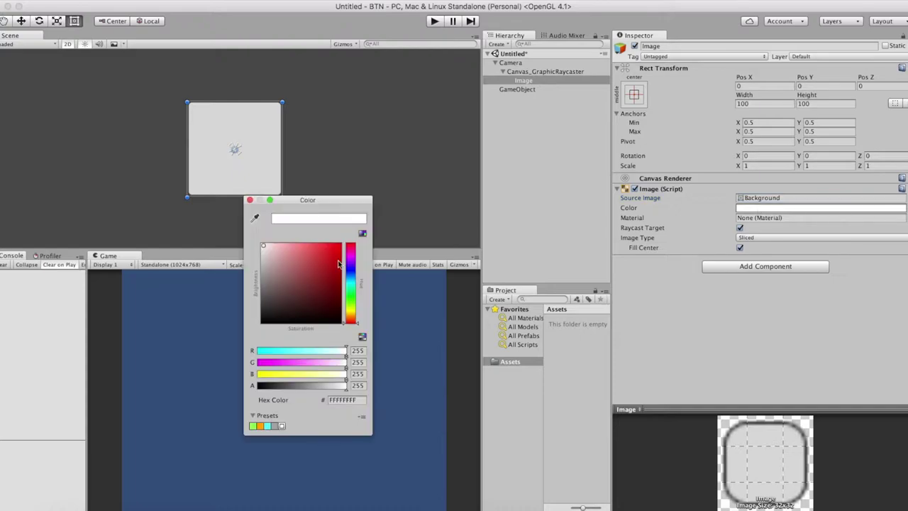
drag(296, 202, 493, 161)
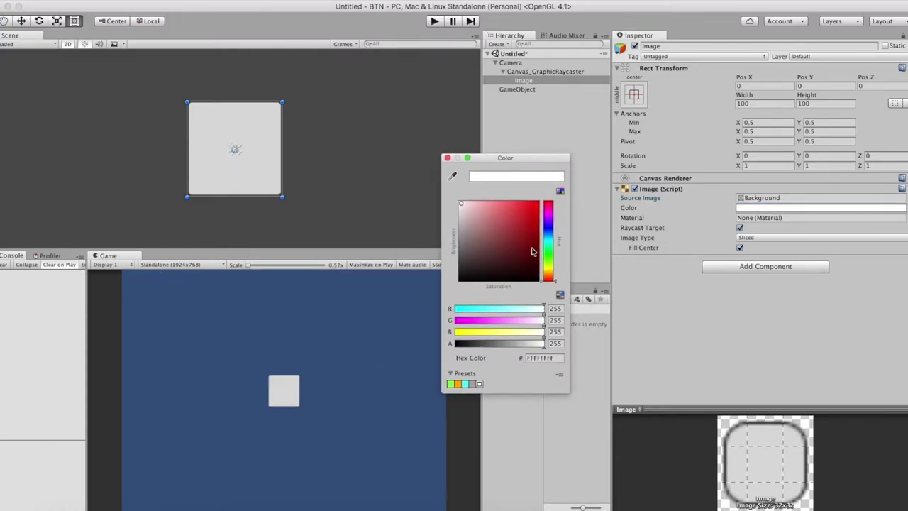
click(548, 271)
drag(525, 207, 537, 204)
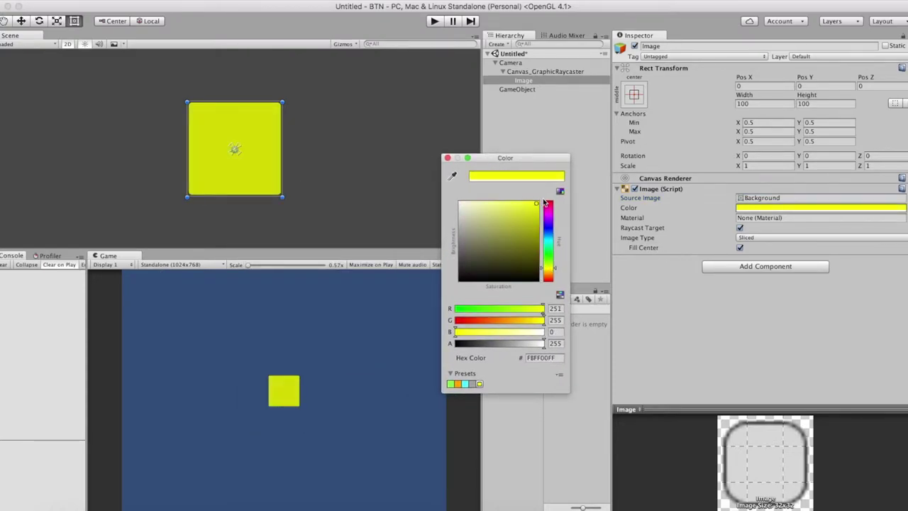
click(447, 157)
- Create an empty child under Image and name it Text
click(551, 81)
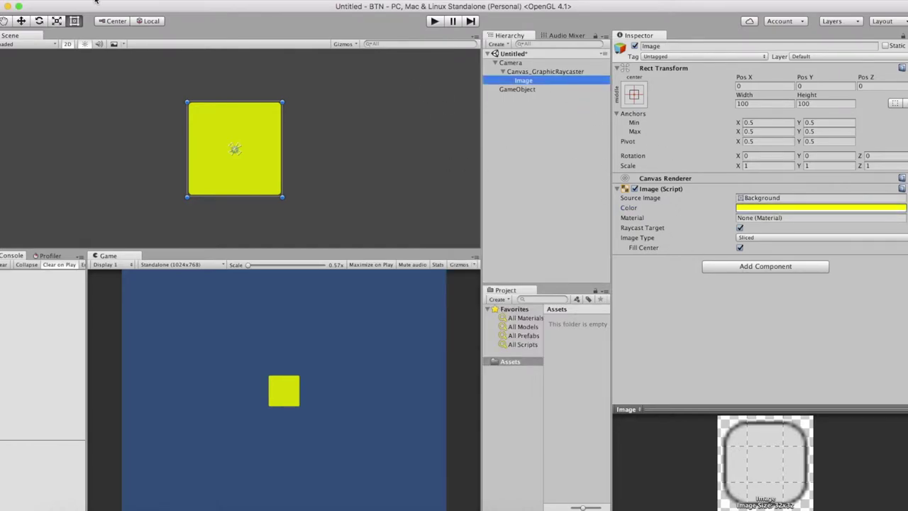
click(135, 1)
click(162, 17)
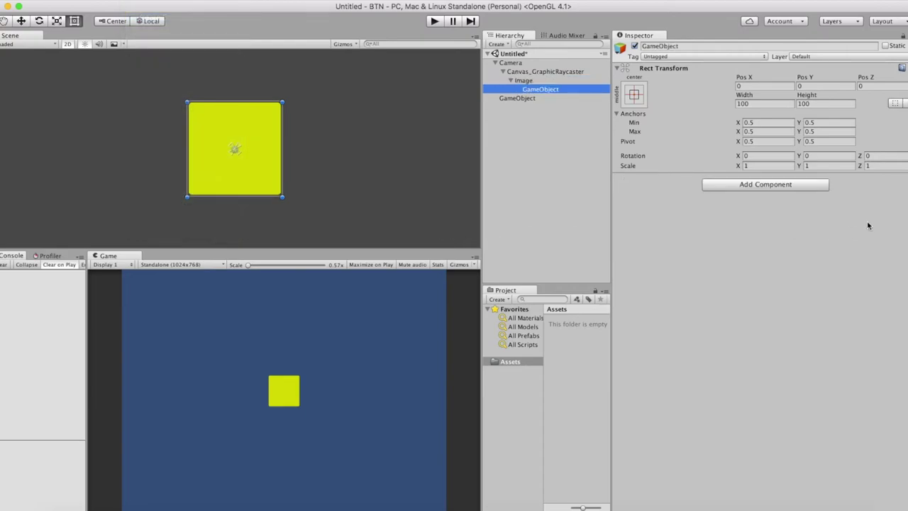
key(Return)
text(Text)
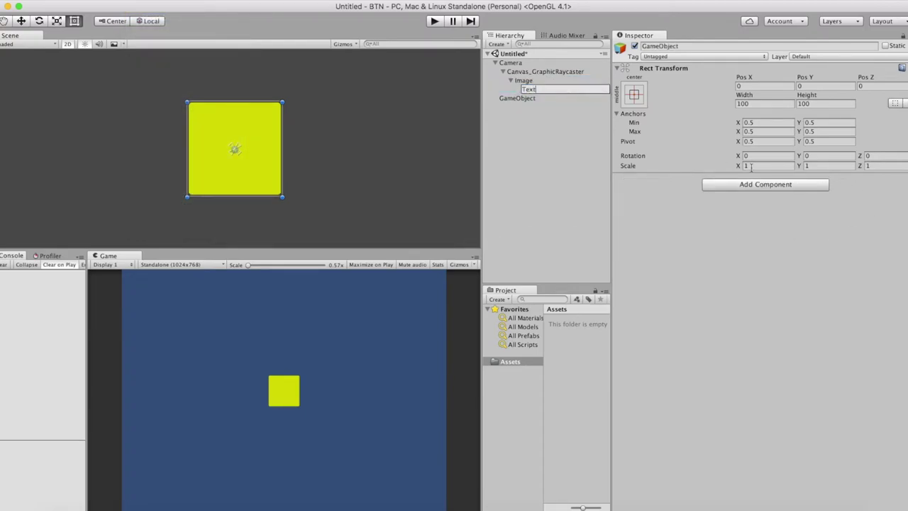
key(Return)
- Add a Text component to the Text object and enter "Эге сөс" as its content
click(793, 185)
text(Text)
key(Return)
click(750, 215)
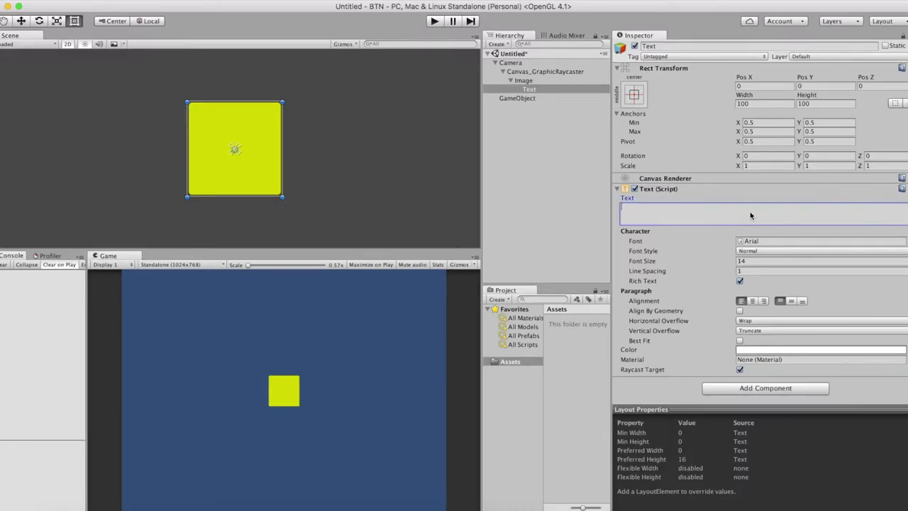
text(3re C)
key(BackSpace)
text(сес)
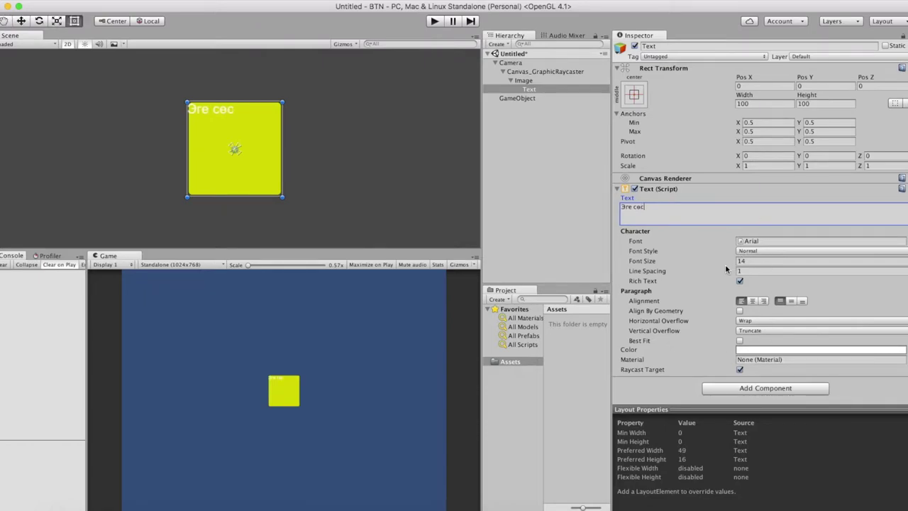
- Set the label's font size to 22 and center it horizontally and vertically
mouse_move(653, 263)
mouse_down()
mouse_move(675, 263)
mouse_move(652, 264)
mouse_up()
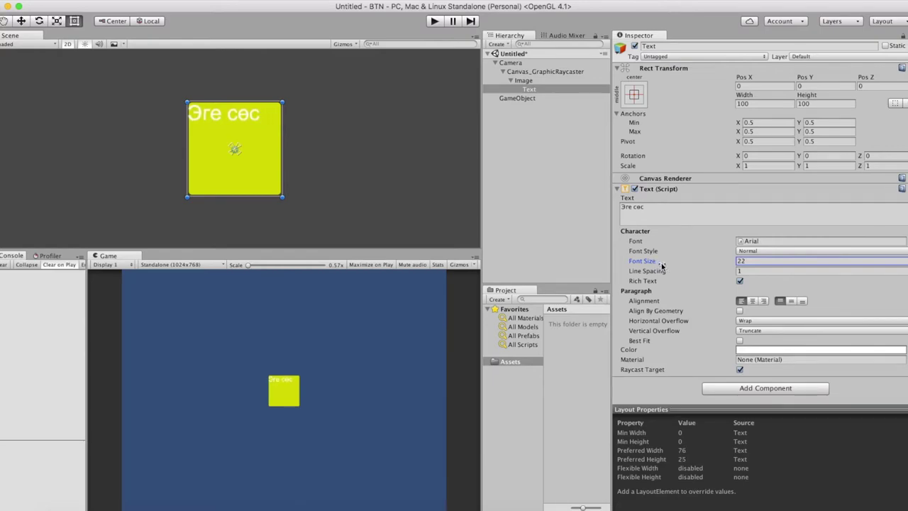
click(752, 301)
click(790, 301)
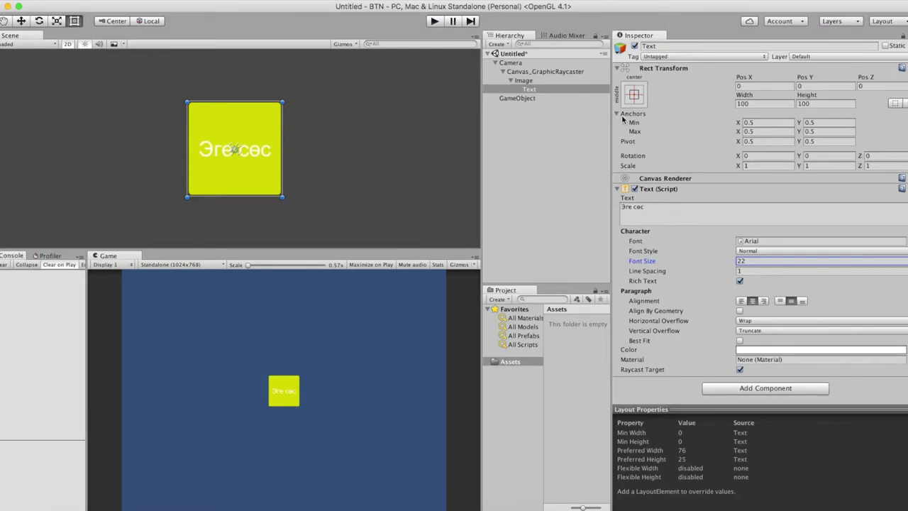
- Color the label blue, 0016FFFF, and set its font size to 24
click(758, 350)
drag(514, 253, 564, 204)
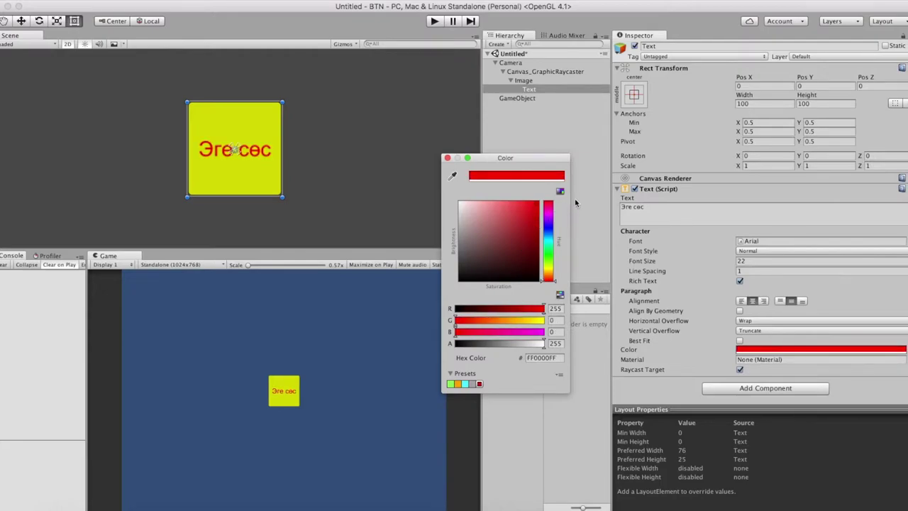
click(550, 230)
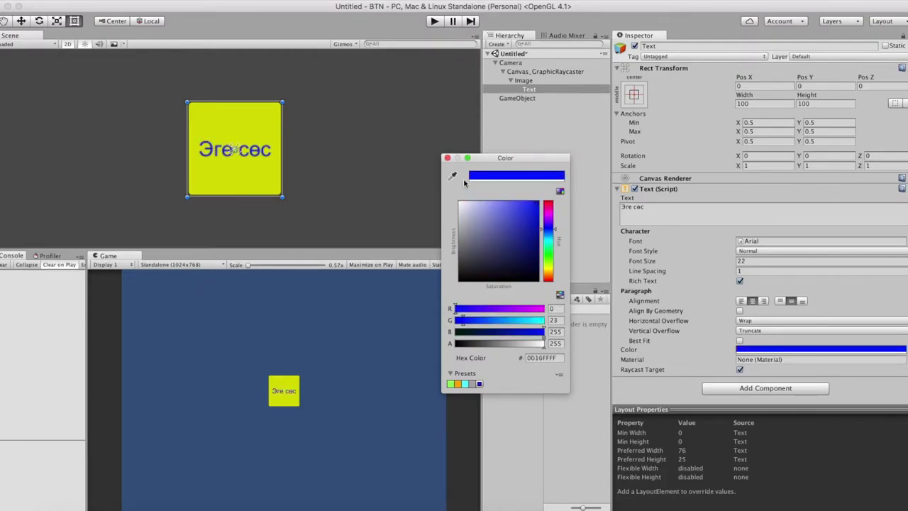
click(447, 157)
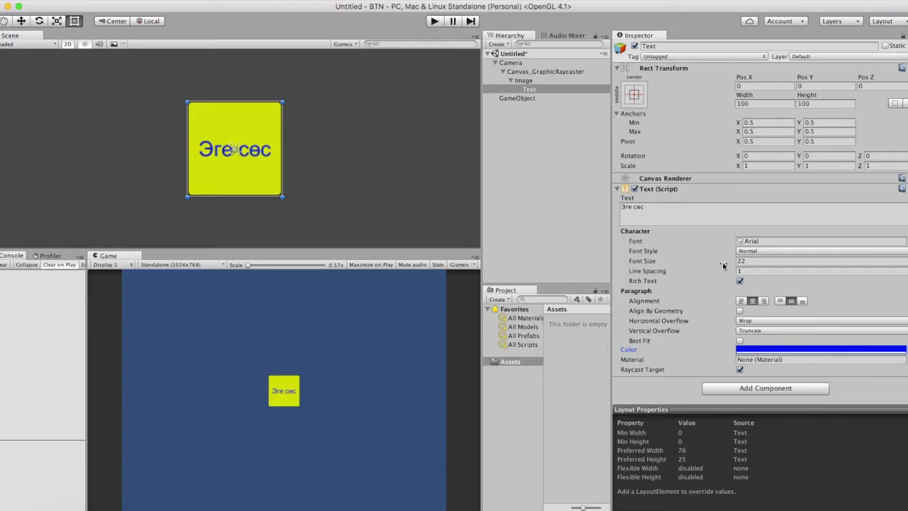
drag(698, 264, 702, 264)
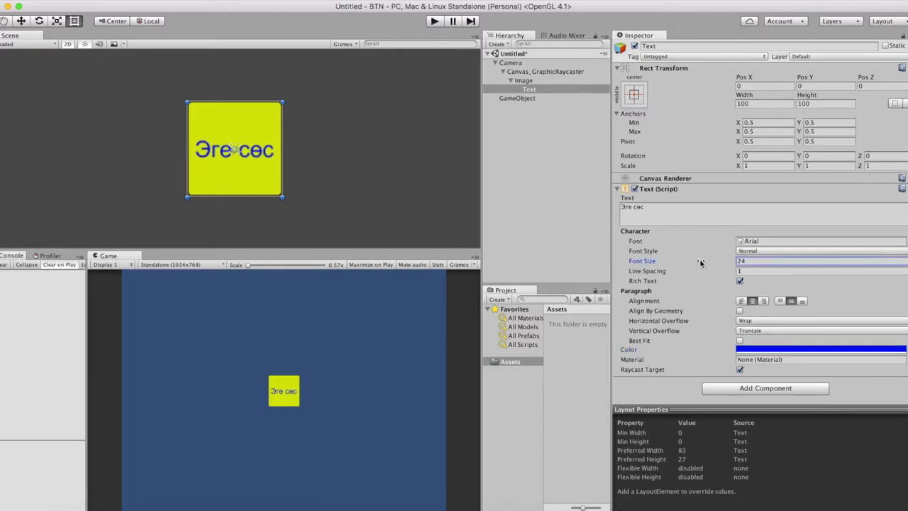
- Set the Image object's horizontal anchors to Min X 0.1 and Max X 0.4
click(753, 122)
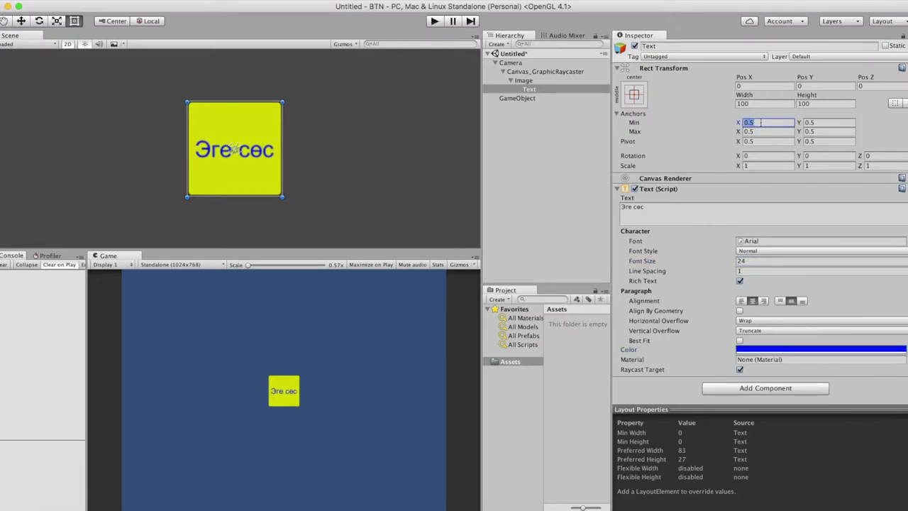
click(525, 80)
click(533, 72)
click(531, 81)
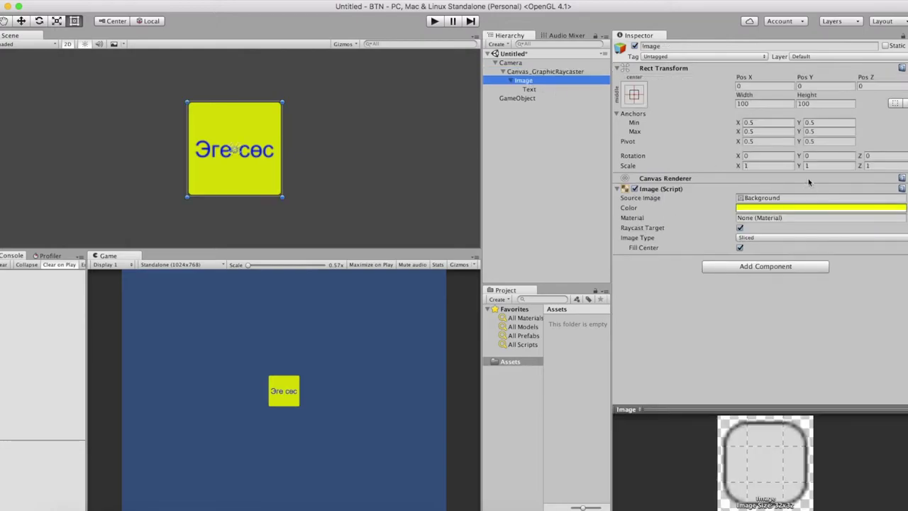
click(748, 122)
text(0.1)
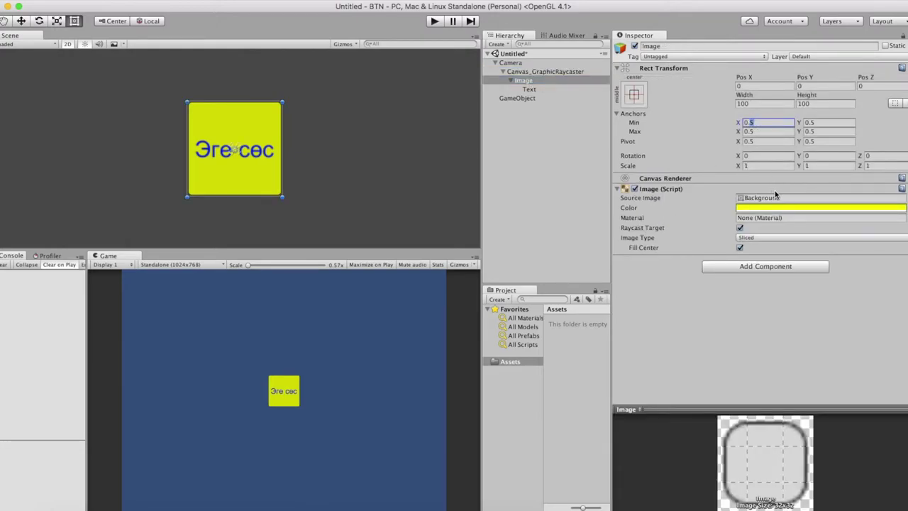
click(753, 131)
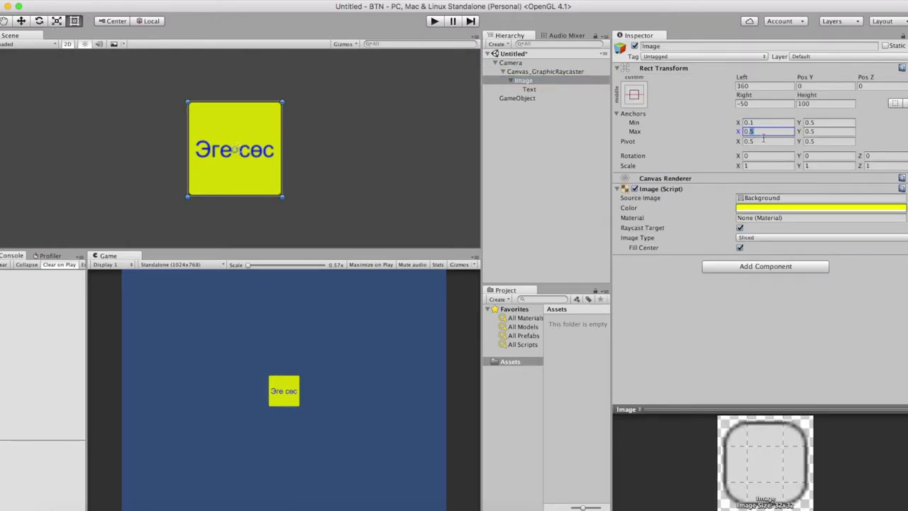
text(0.4)
- Set the Image's Right and Left offsets to 0 so it fills its horizontal anchor span
click(760, 105)
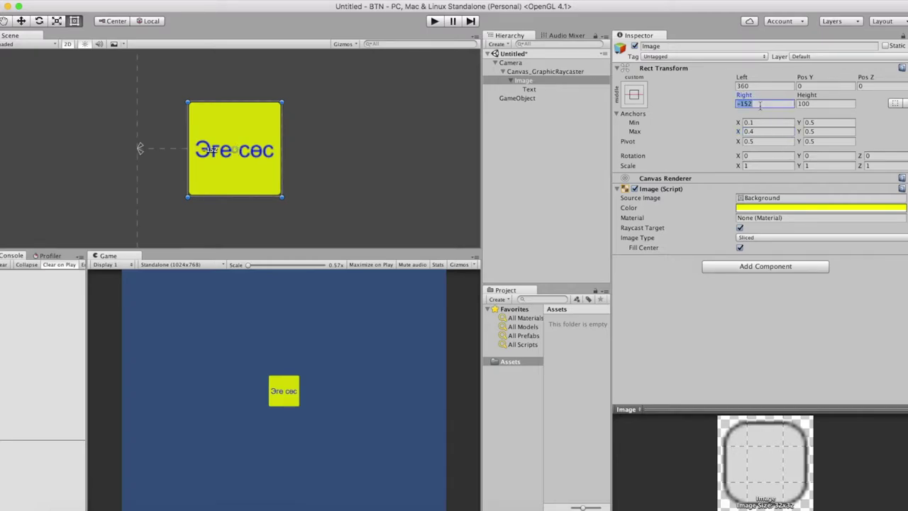
text(0)
click(758, 86)
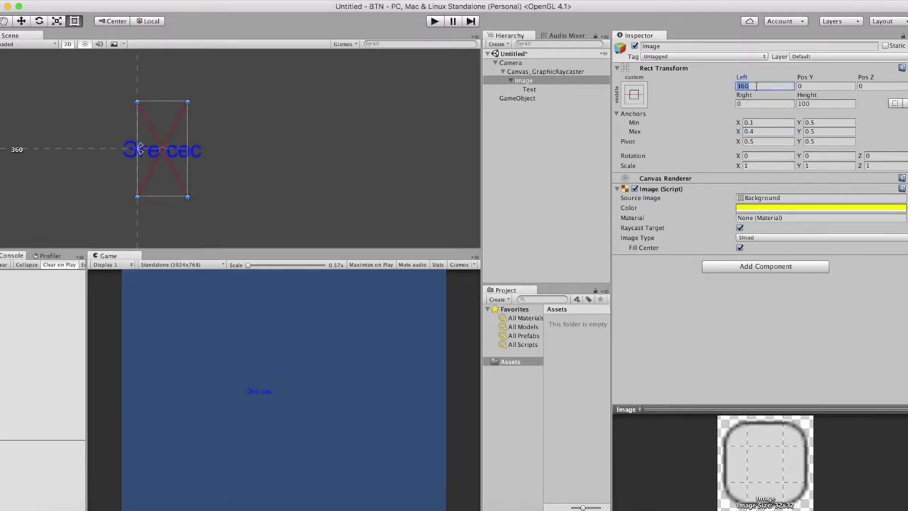
text(0)
scroll(103, 207, down, 6)
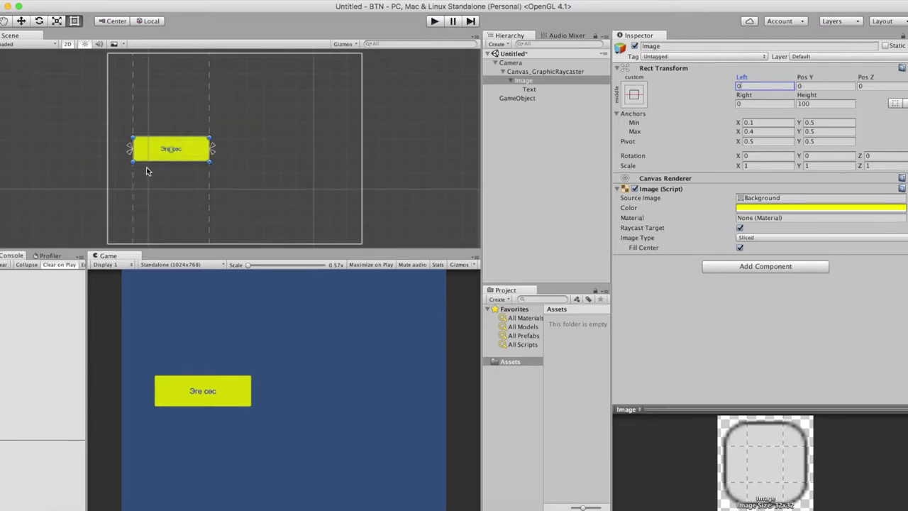
- Set the Image's vertical anchors to Min Y 0.6 and Max Y 0.9
click(812, 123)
text(0.6)
click(819, 131)
text(0.9)
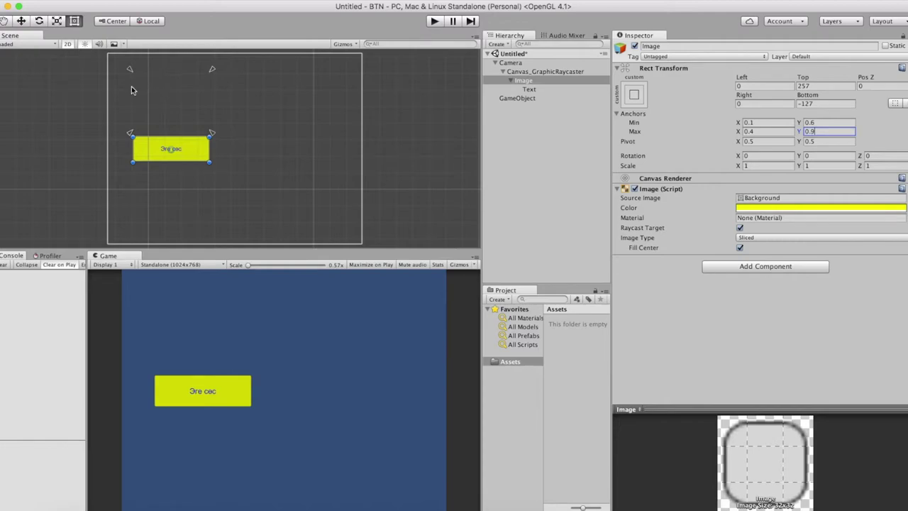
- Set the Image's Top and Bottom offsets to 0 so it fills its vertical anchor span
click(820, 87)
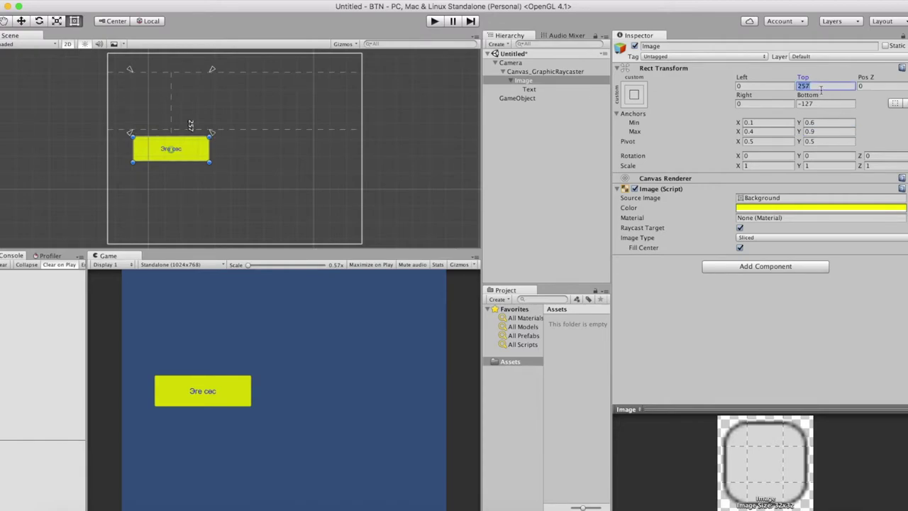
text(0)
click(819, 104)
text(0)
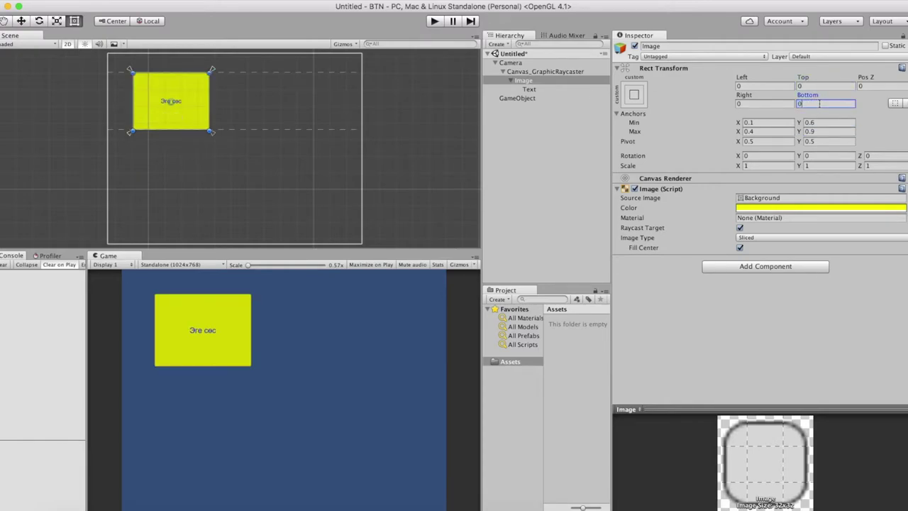
- Stretch the Text object's anchors over its parent with Min X 0, Max X 1, Min Y 0 and Max Y 1
click(558, 91)
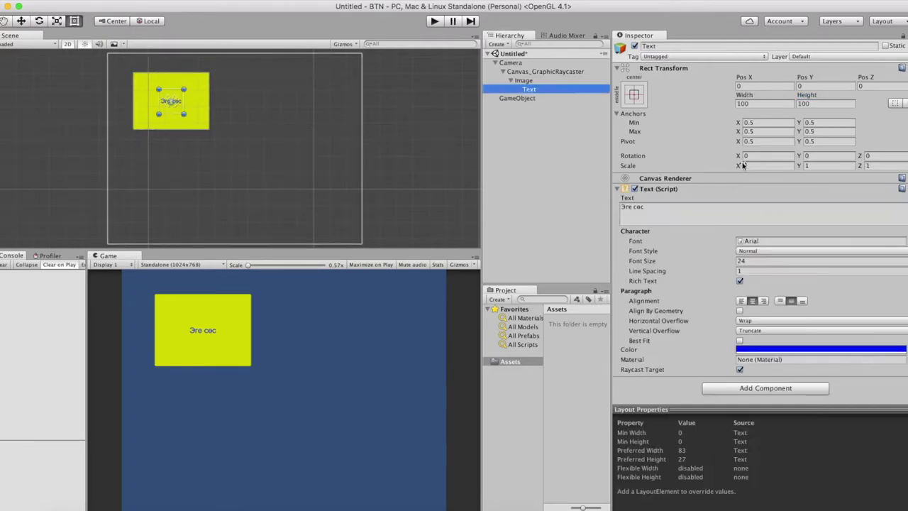
click(750, 122)
text(0.0)
click(756, 131)
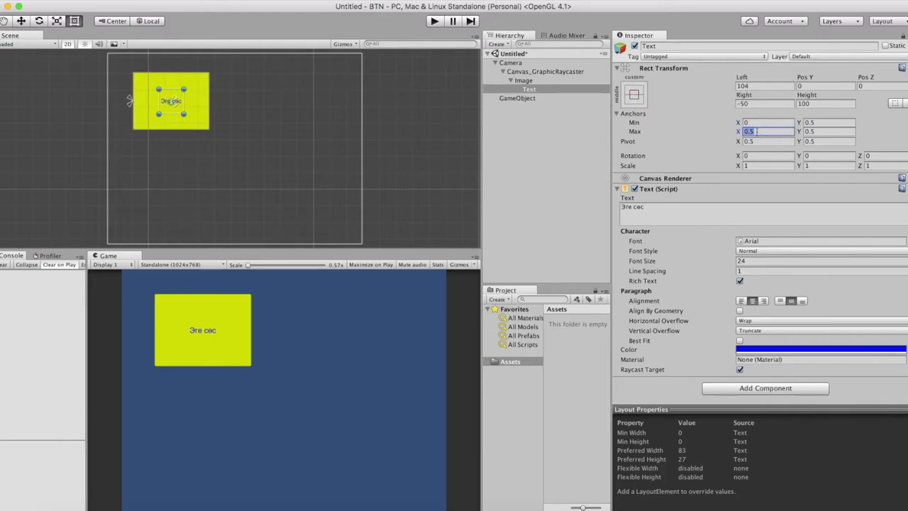
text(1)
click(823, 123)
text(0)
click(823, 131)
text(1)
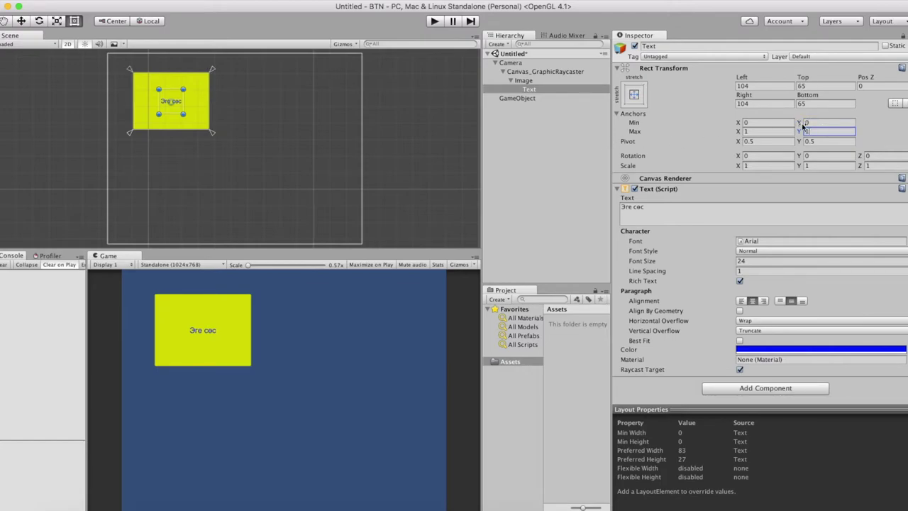
- Set the Text object's Right, Left, Top and Bottom offsets to 0 and its font size to 47
click(763, 105)
text(0)
click(752, 86)
text(0)
click(816, 86)
text(0)
click(813, 104)
text(0)
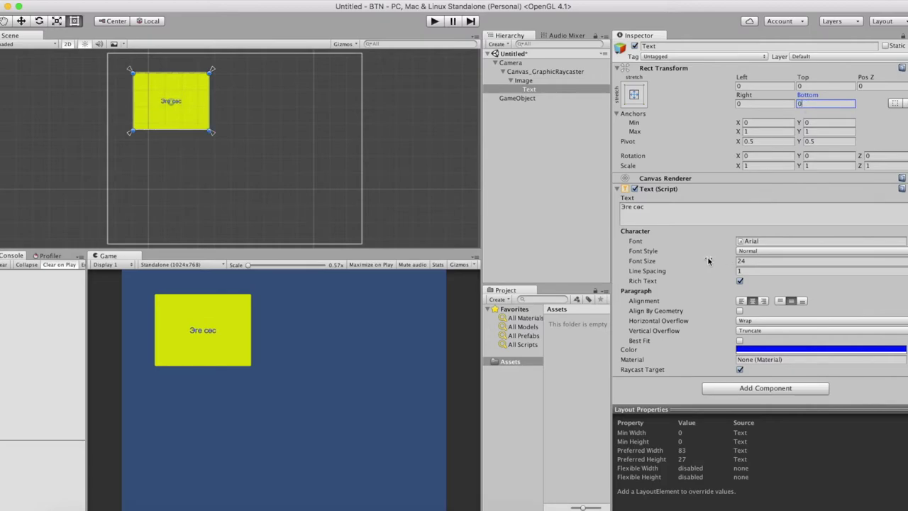
mouse_move(652, 262)
mouse_down()
mouse_move(678, 261)
mouse_move(665, 263)
mouse_up()
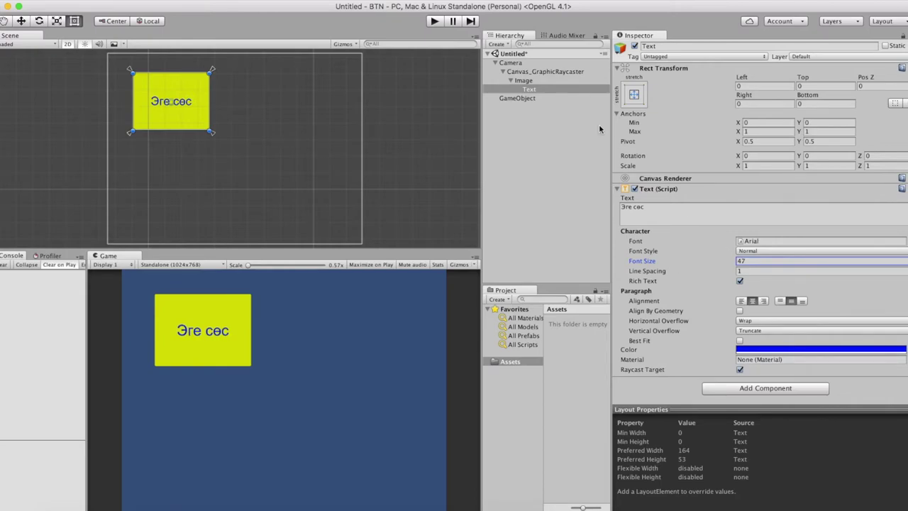
- Create a new script named btn and add it as a component to the Image object
click(524, 80)
click(529, 72)
click(525, 81)
click(769, 268)
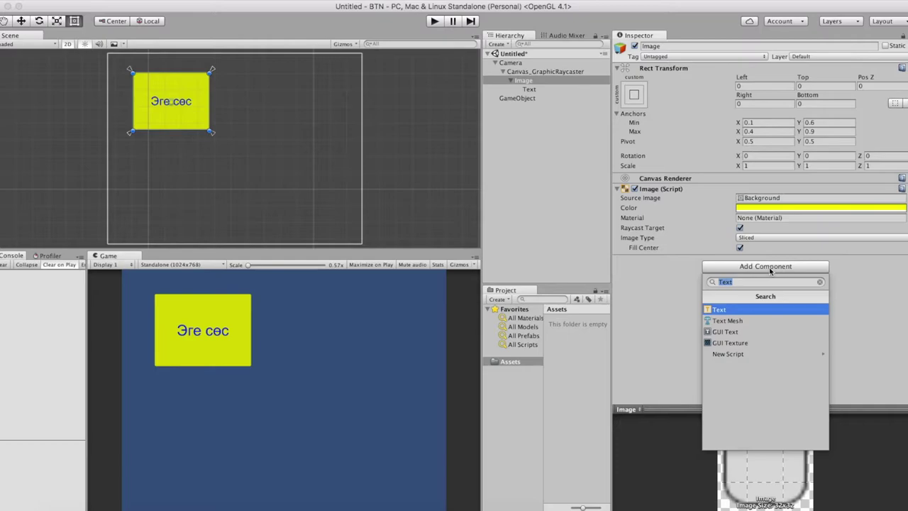
text(ие)
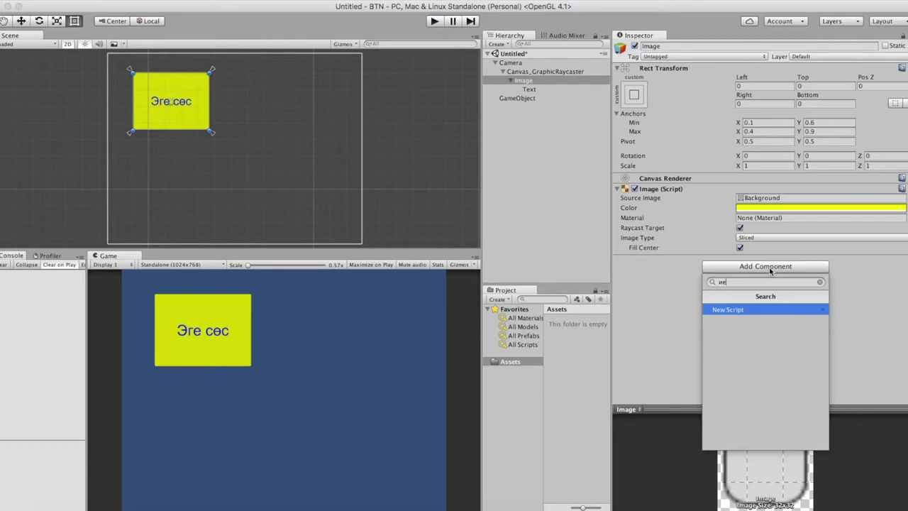
key(BackSpace)
key(BackSpace)
text(btn)
key(Return)
key(Return)
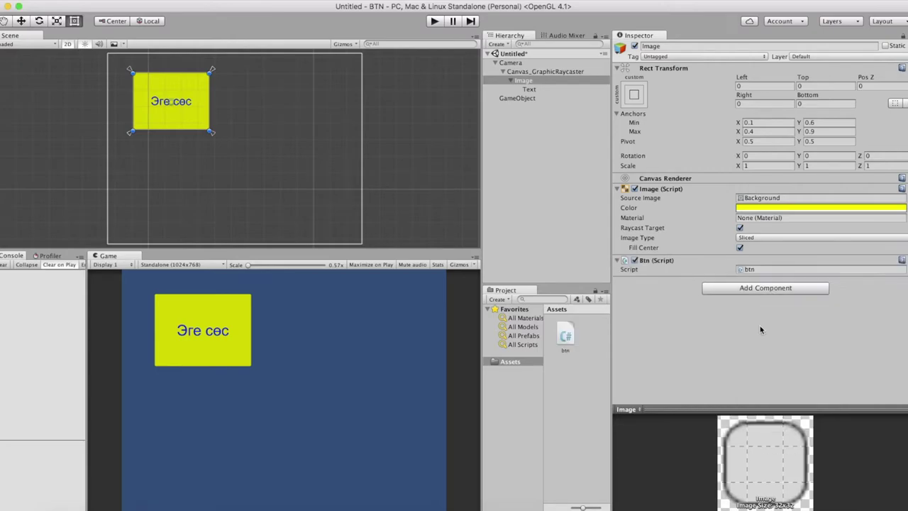
- Open the btn script in the code editor and add the comment "//эгезинде күүсеттинер" after Start's opening brace
double_click(762, 270)
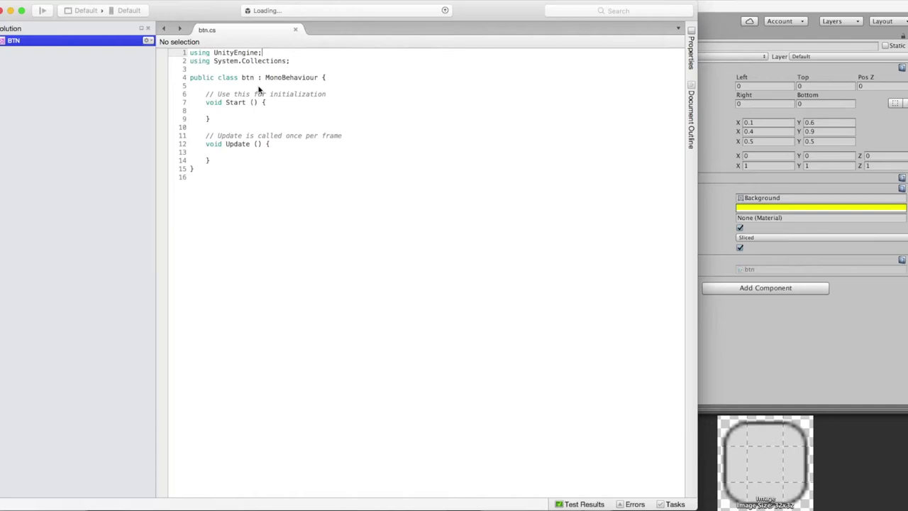
click(276, 103)
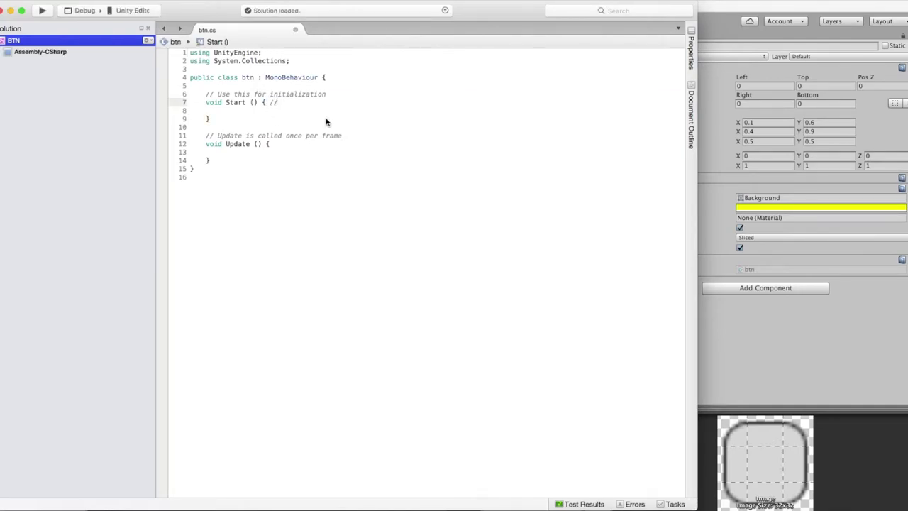
text(//3гезинде куусеттинер)
shift+click(271, 102)
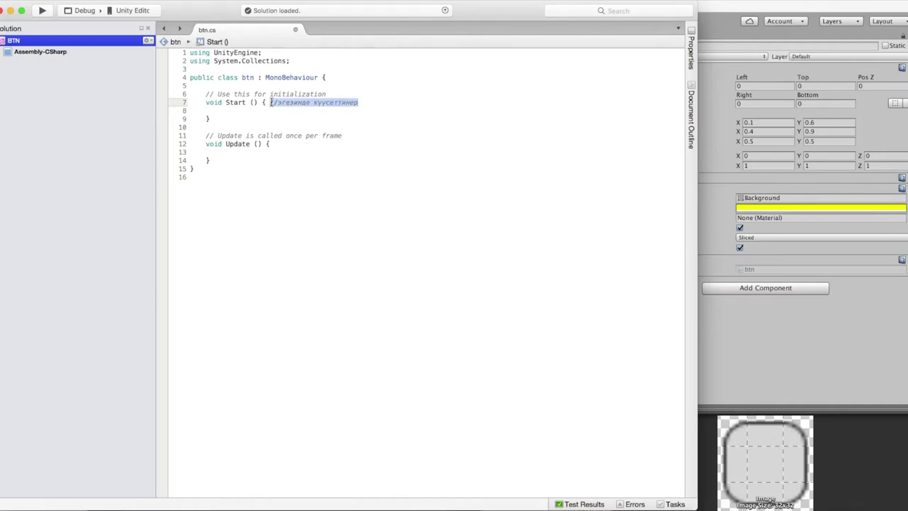
- Copy the comment from the Start method to the end of Update's opening line
click(286, 144)
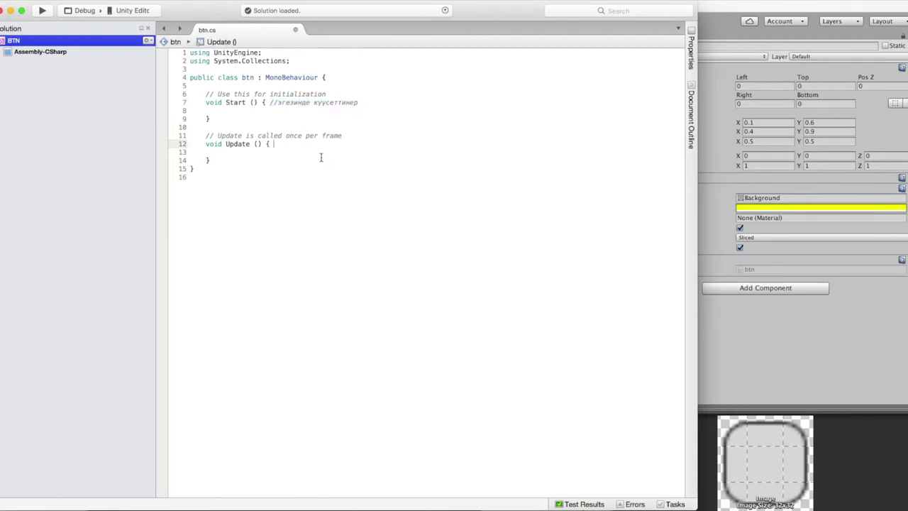
drag(270, 102, 368, 103)
key(super+c)
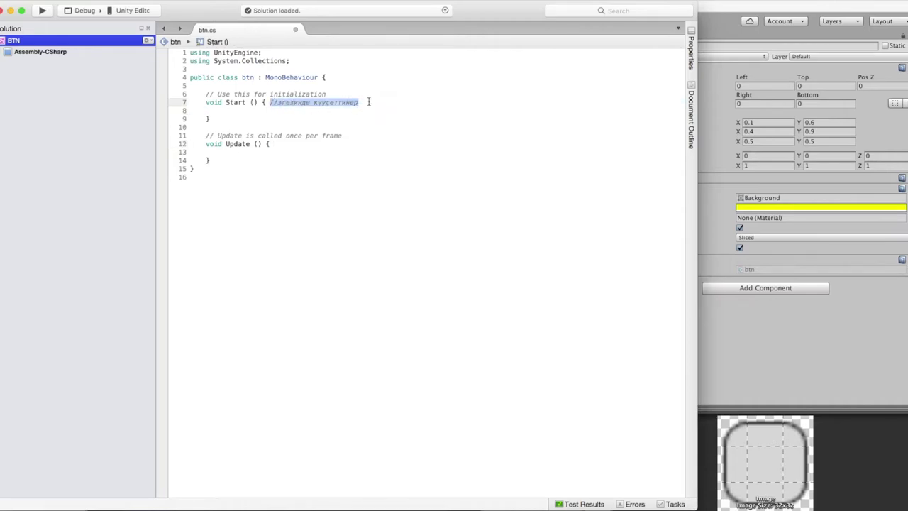
click(300, 145)
key(super+v)
- Reword the Update method's comment to "//0.02 секунда хире бүрүзүнде күүсеттинер"
double_click(298, 144)
text(өк)
key(BackSpace)
key(BackSpace)
text(0.02 )
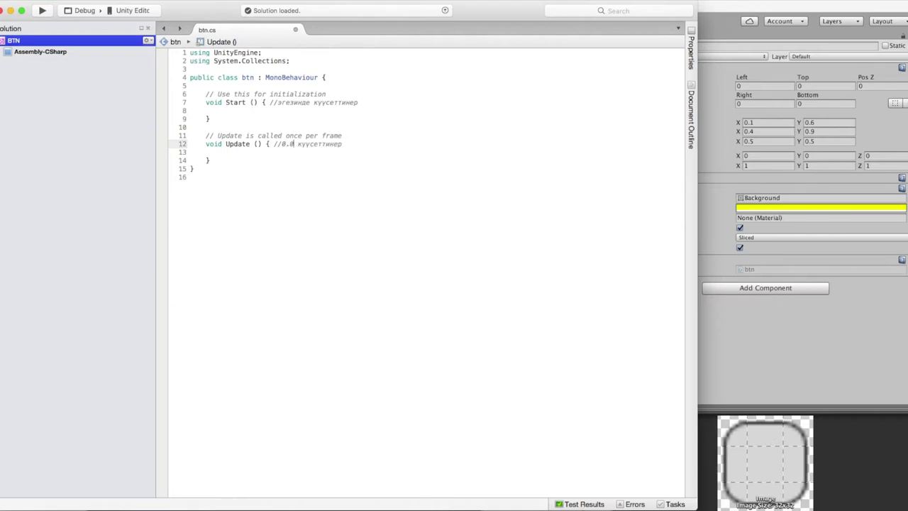
text(секунда бурузунде)
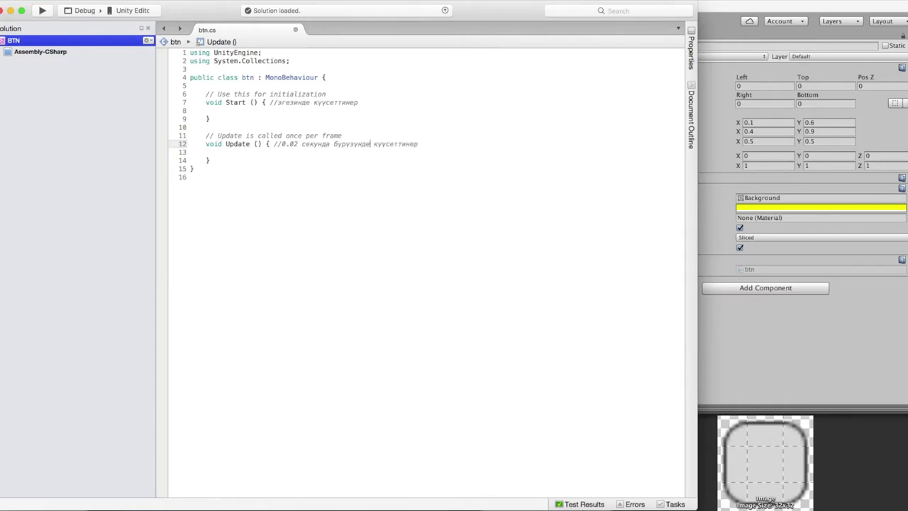
click(332, 143)
text(хире)
- Declare a public GameObject field named txt at the start of the btn class
click(287, 111)
click(234, 86)
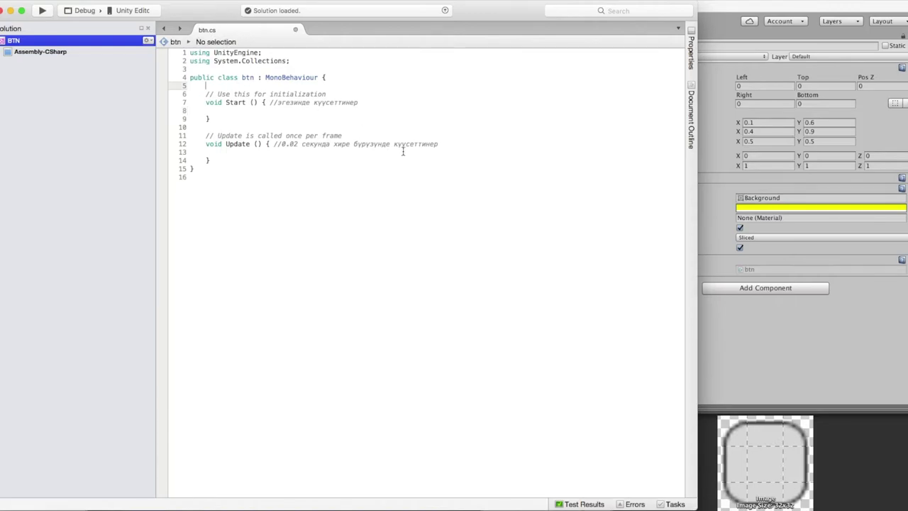
text(pub)
text(lic Gam)
text(e)
key(BackSpace)
key(BackSpace)
key(BackSpace)
key(BackSpace)
text(Text)
key(BackSpace)
key(BackSpace)
key(BackSpace)
key(BackSpace)
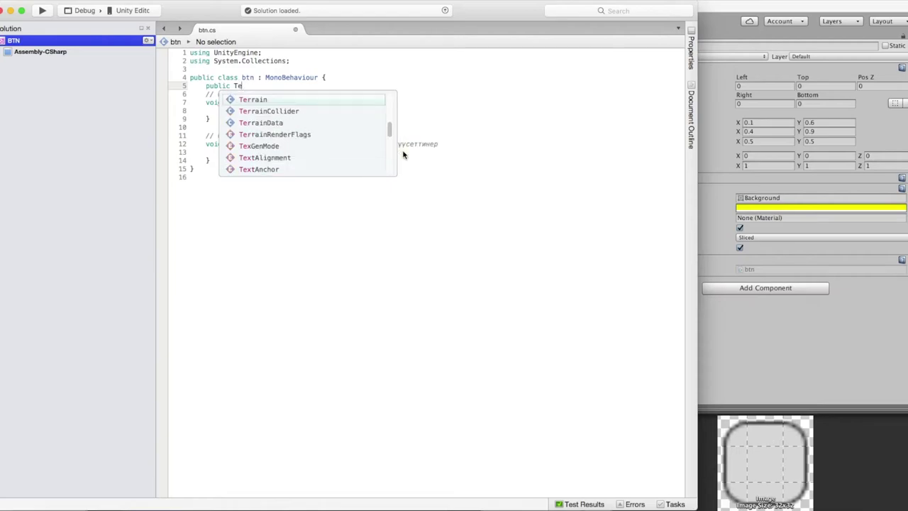
text(Gam)
key(Return)
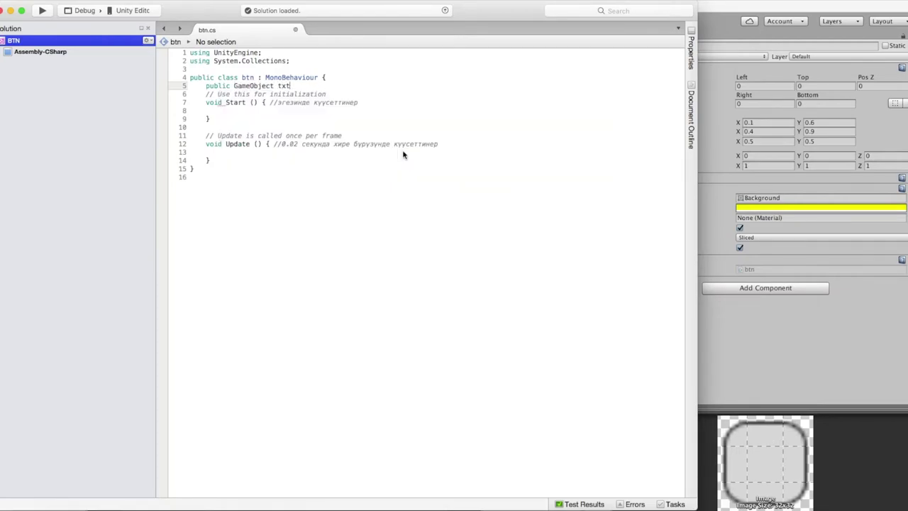
- Write txt.GetComponent<Text> in the body of the Start method
click(335, 112)
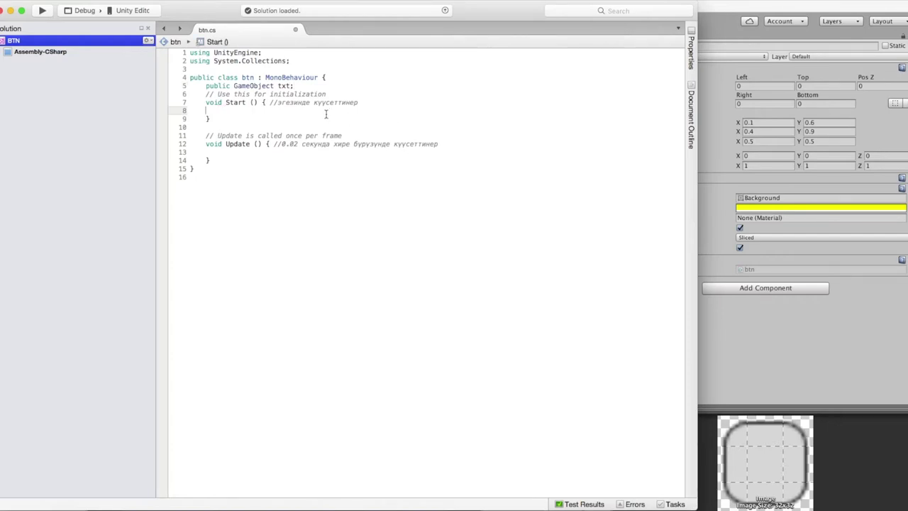
text(txt.GetComponent)
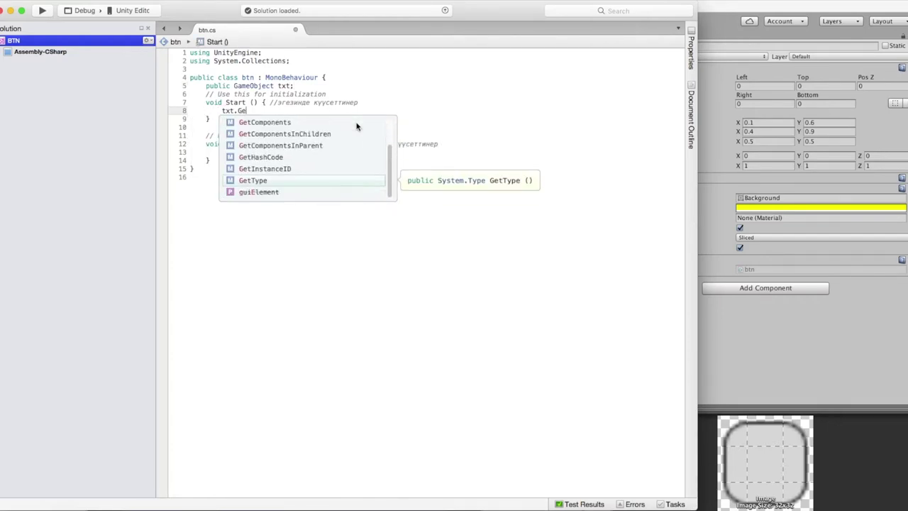
key(Return)
text(<>)
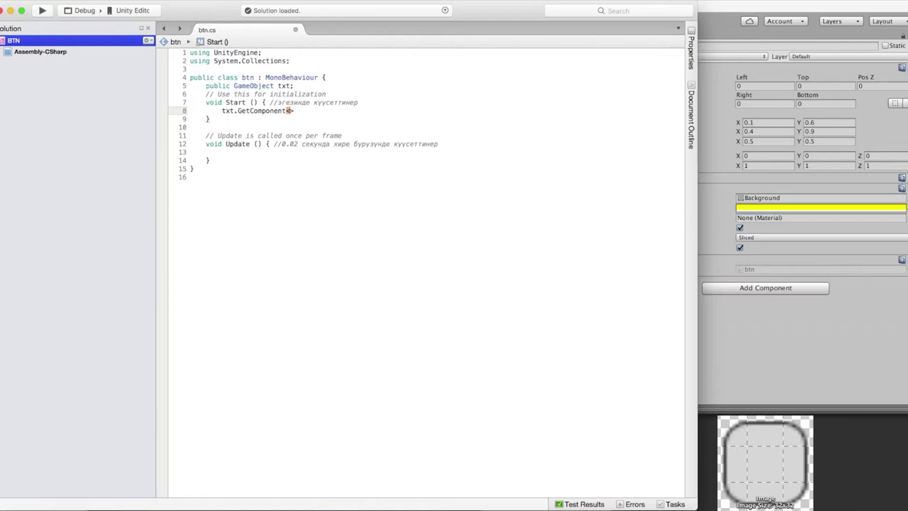
text(Text)
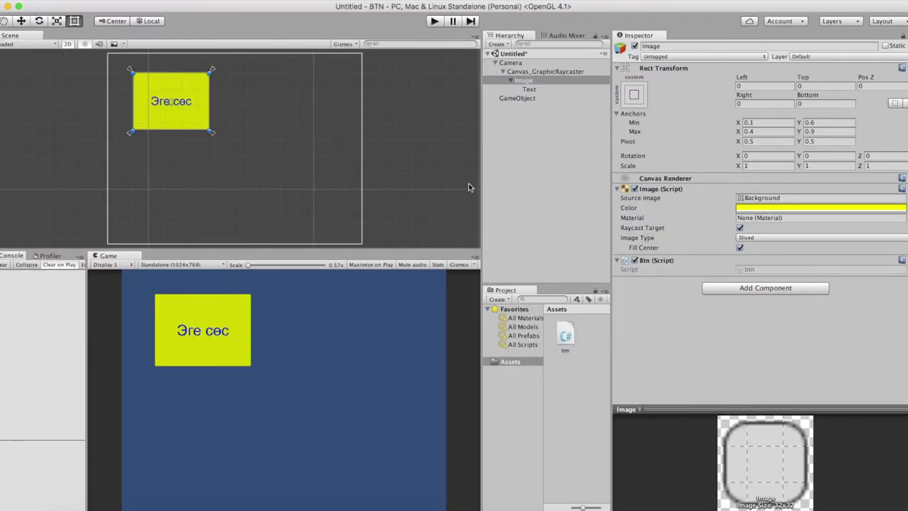
- Inspect the Text object in Unity and look through the script editor's code completions for the Text type
click(546, 90)
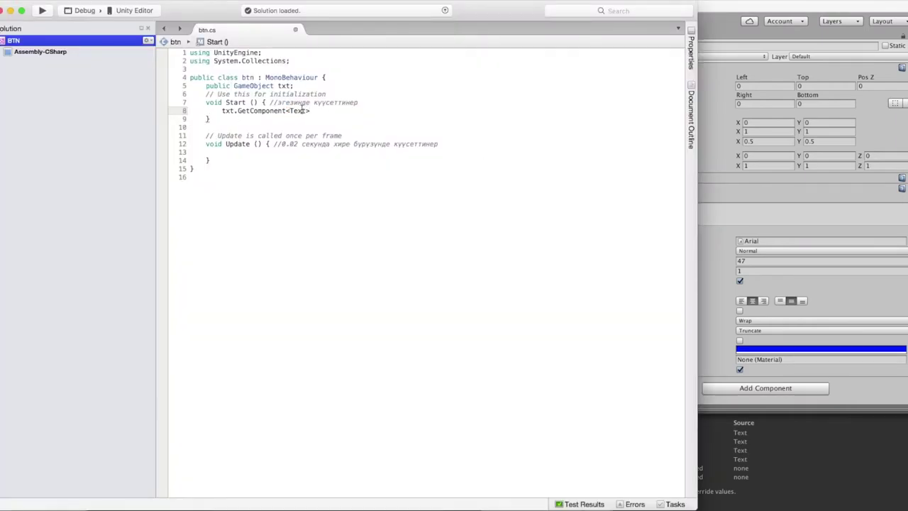
key(ctrl+space)
key(Down)
key(Down)
key(Down)
key(Down)
key(Down)
key(Down)
key(Down)
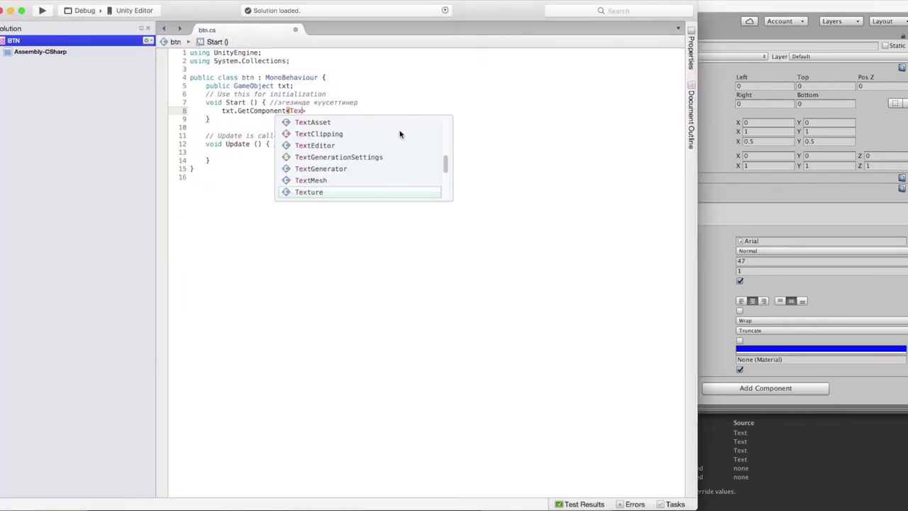
- Import the UnityEngine.UI namespace below the existing using lines of btn.cs
click(314, 70)
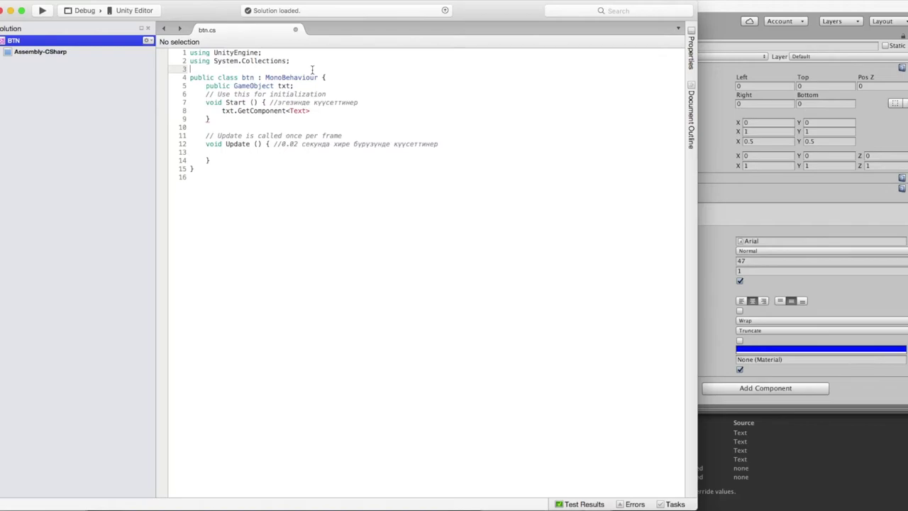
text(using )
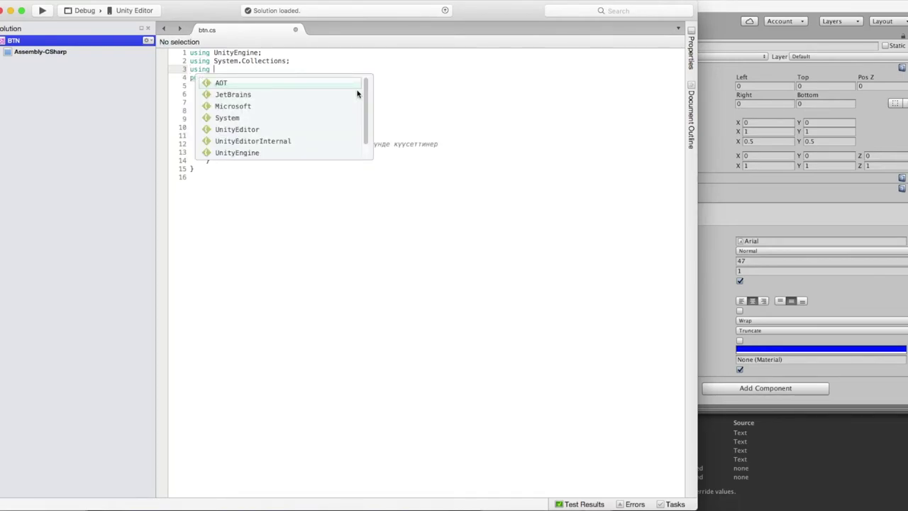
text(Un)
key(Return)
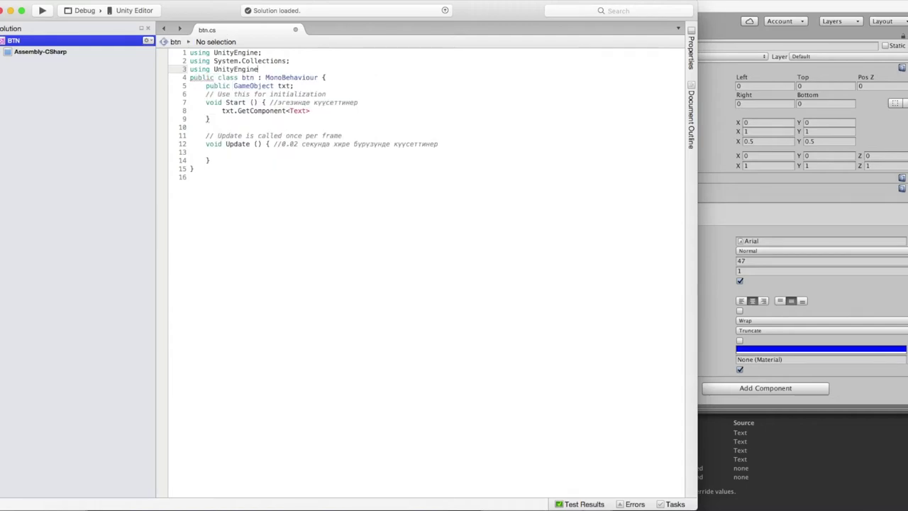
text(.UI)
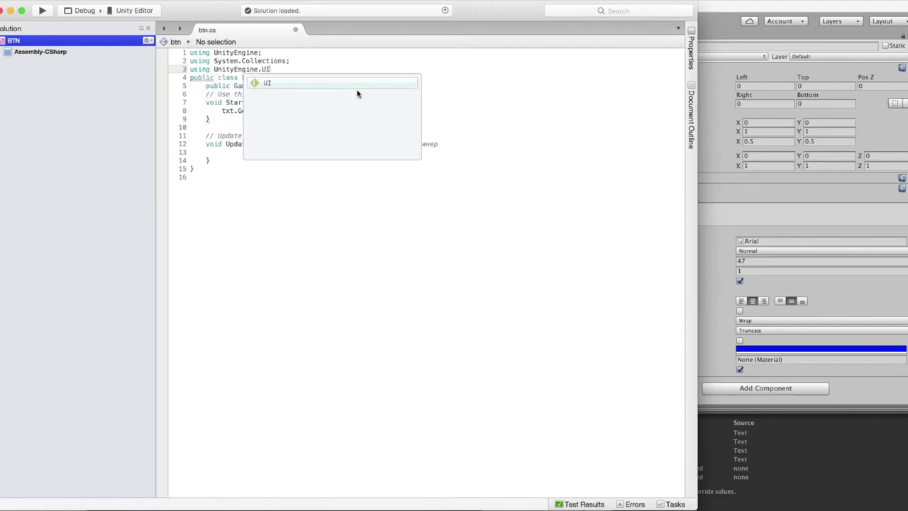
text(;)
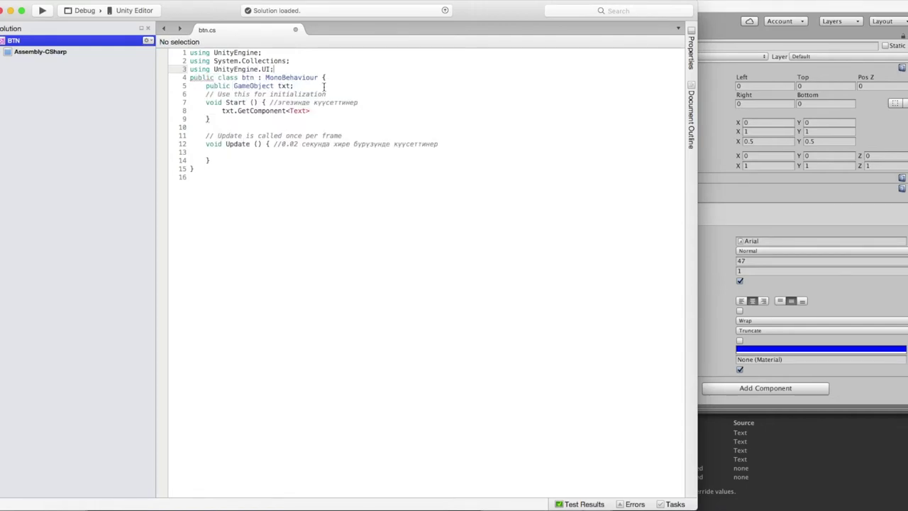
- Complete the Start statement so txt's Text component gets its text property set to "Чаа сөстер"
double_click(299, 110)
text(Tex)
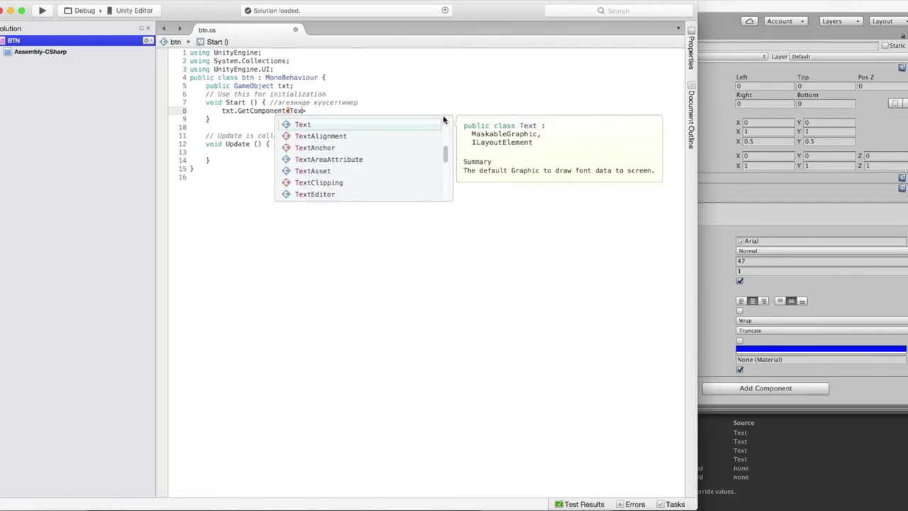
key(Return)
text(().text =)
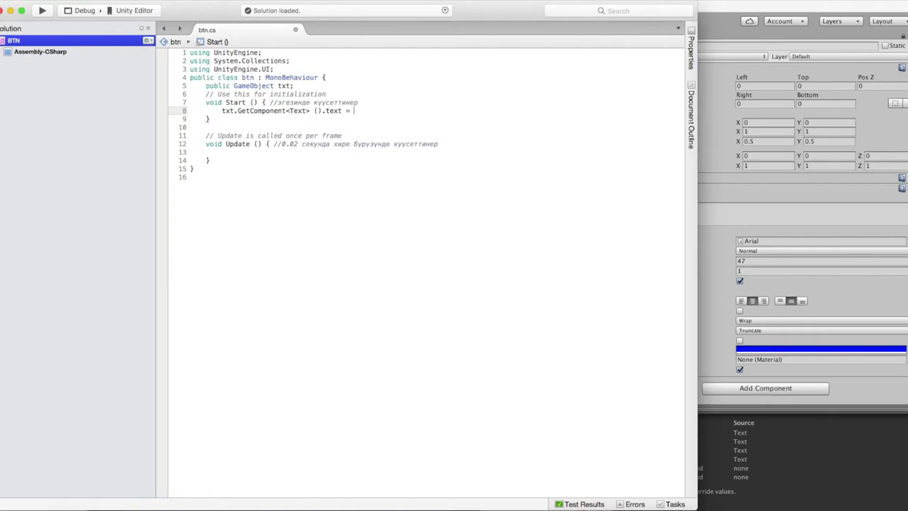
text( "Чаа сес бол)
key(BackSpace)
key(BackSpace)
key(BackSpace)
text(ерд)
key(BackSpace)
- Switch to Unity and run the scene briefly to test the label's text, stopping playback again
key(super+Tab)
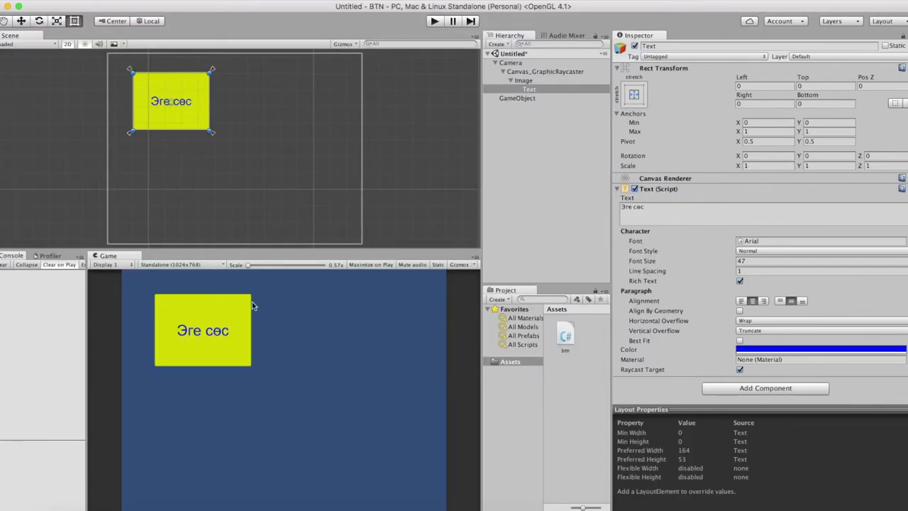
click(435, 21)
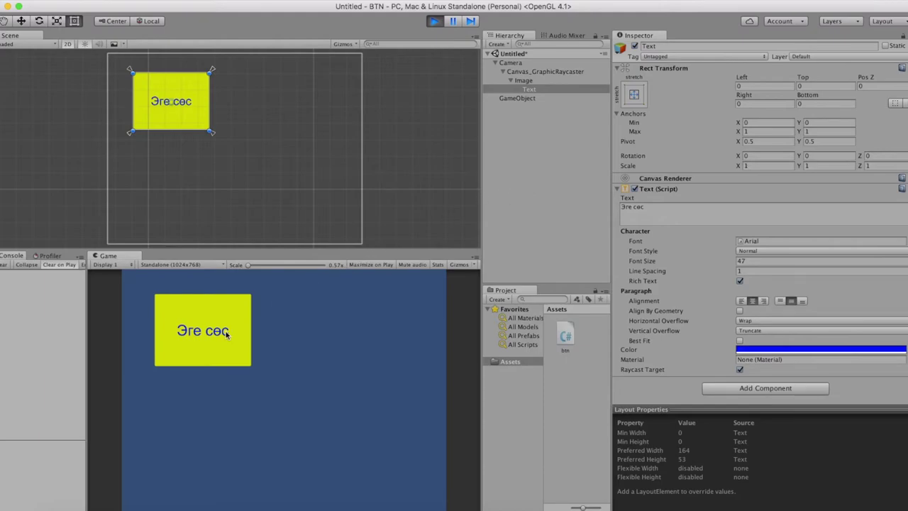
click(436, 22)
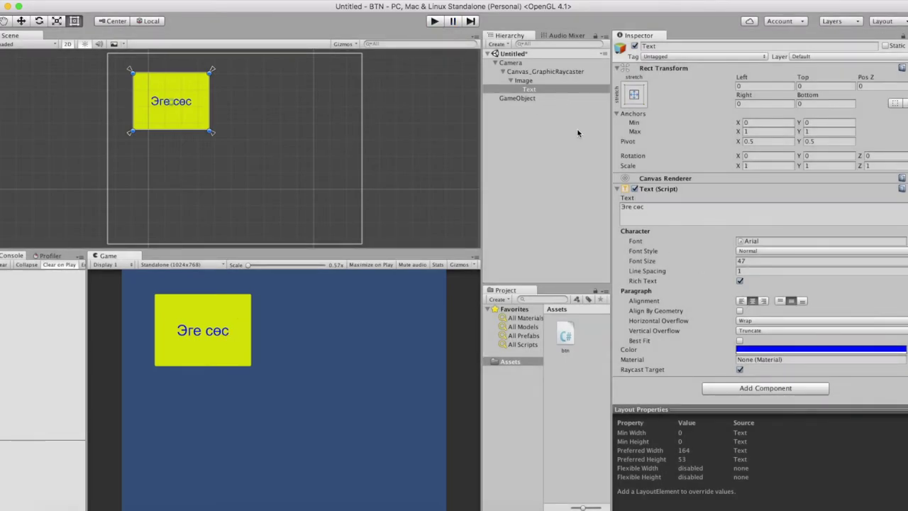
- Open the script from the Image object's Btn component, save btn.cs and return to Unity
click(537, 82)
click(762, 269)
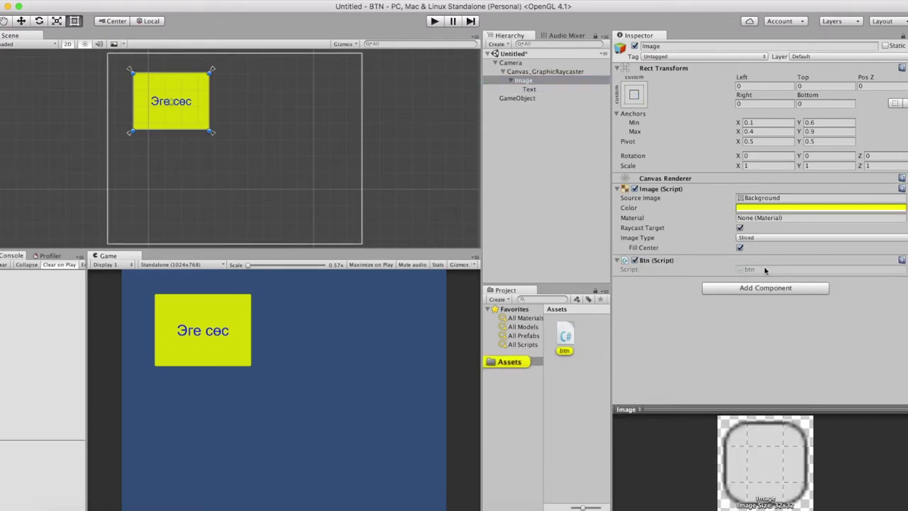
double_click(762, 269)
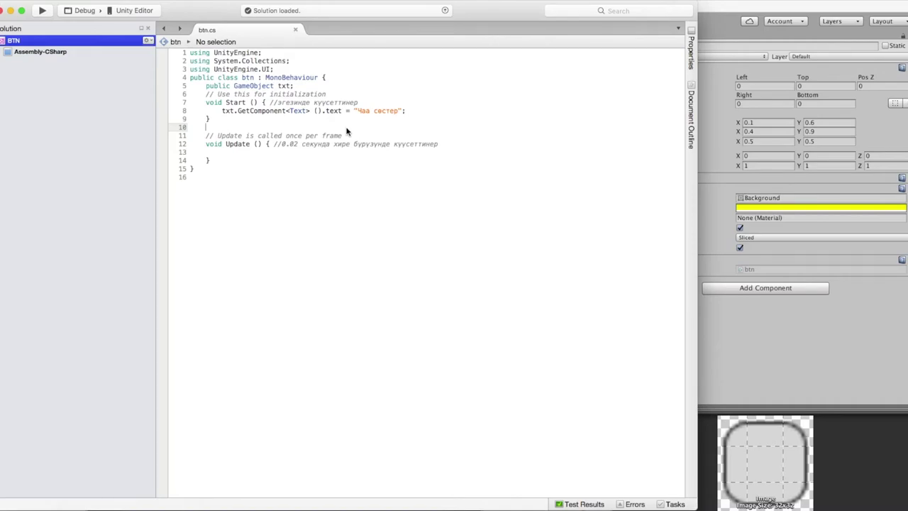
key(super+Tab)
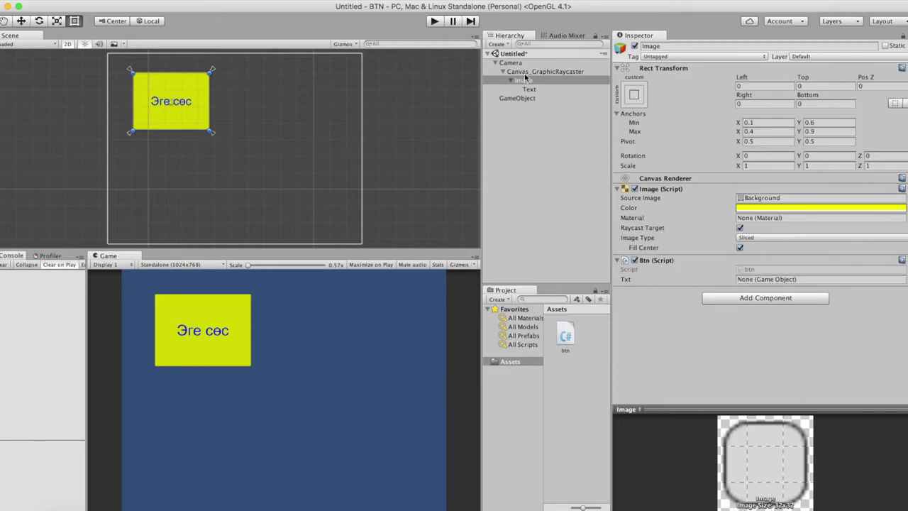
- Assign the Text object to the Btn component's Txt field and test the label in a short play run
drag(537, 92, 772, 285)
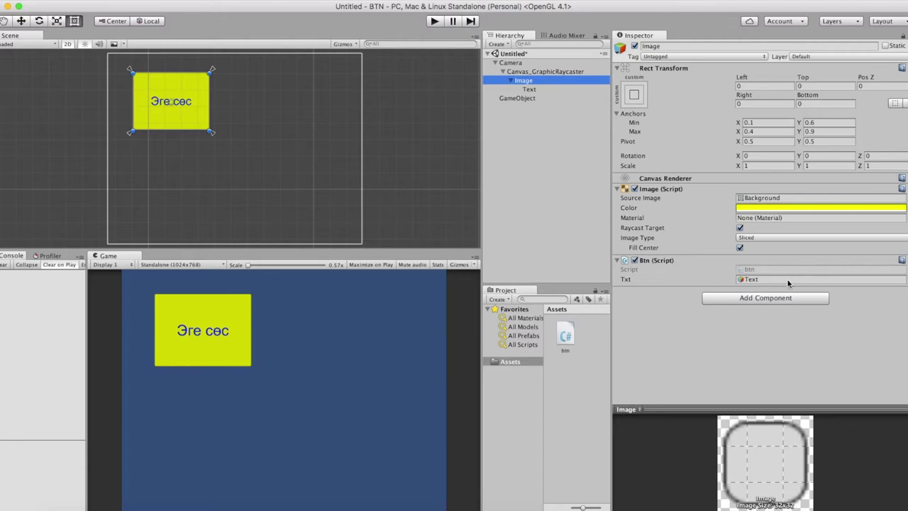
click(791, 282)
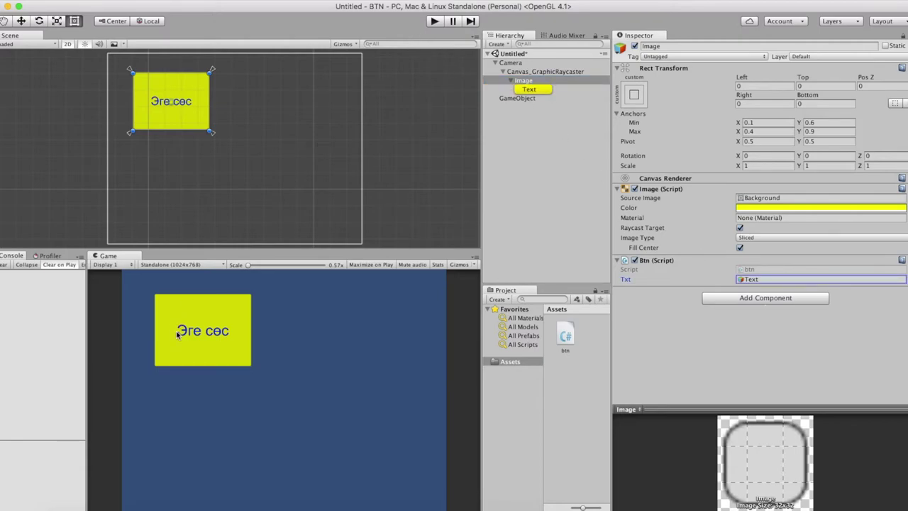
click(434, 21)
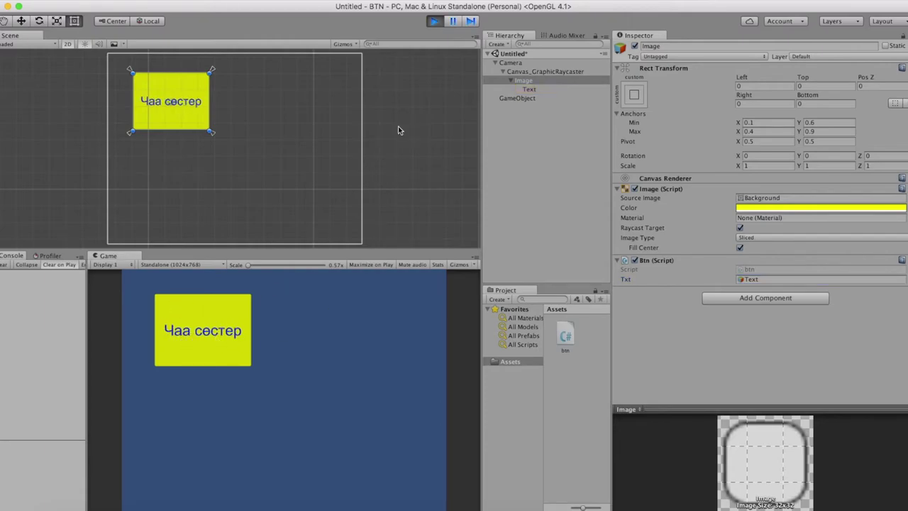
click(432, 24)
- In btn.cs, declare int i=0; below the txt field with the comment "// бүдүн сан"
key(super+Tab)
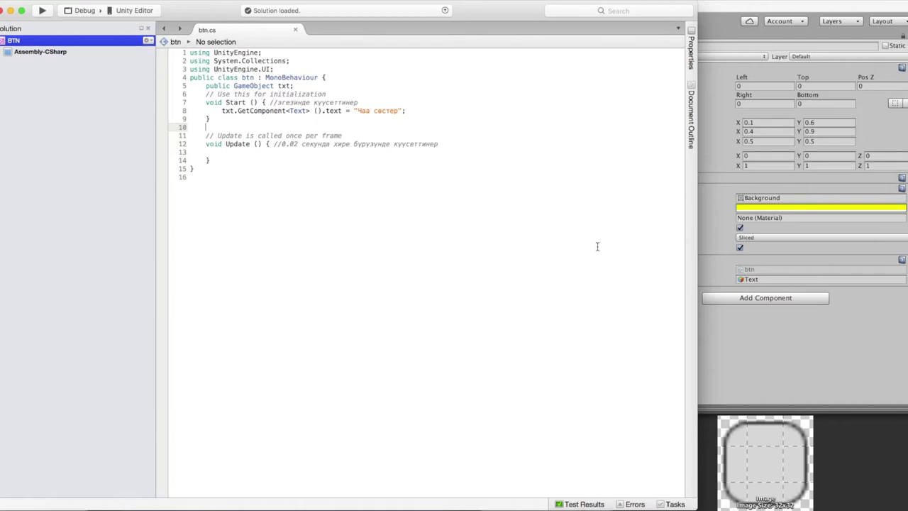
click(277, 152)
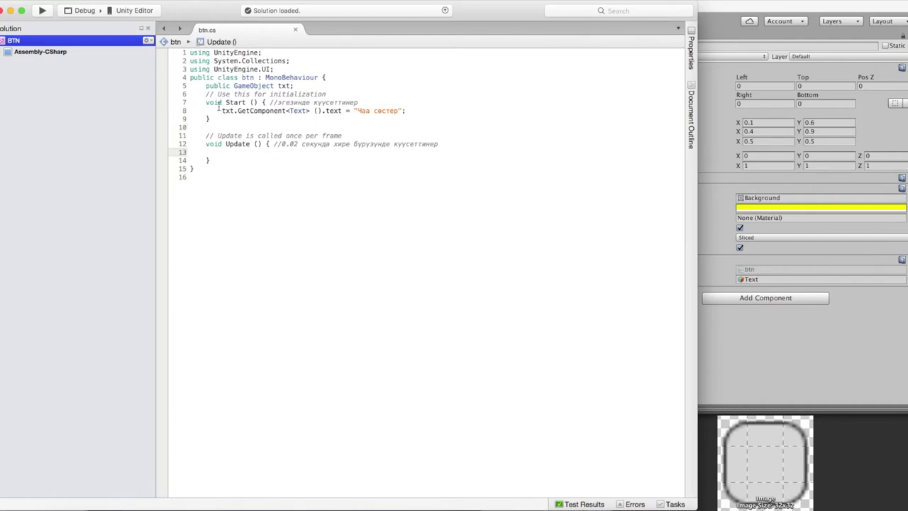
click(303, 85)
key(Return)
text(int i=0; // буд)
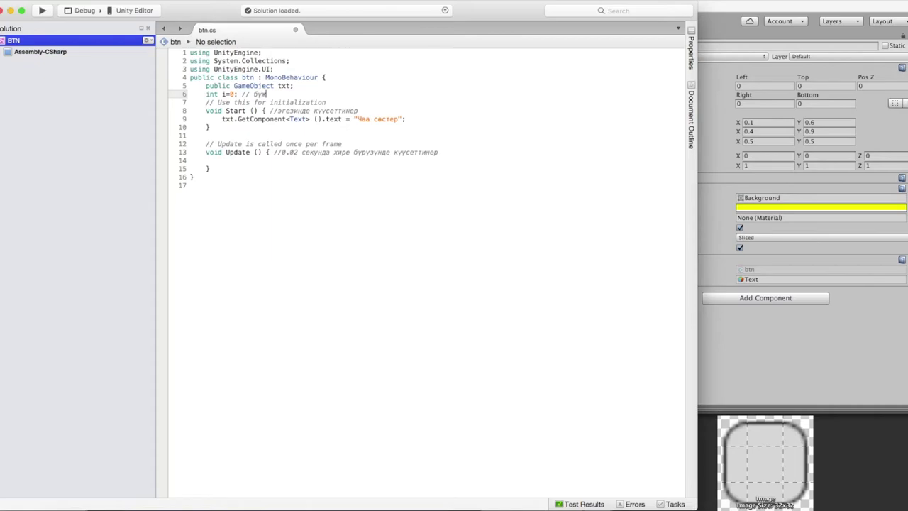
text(н сан)
- Add the statement i = 10000; below the text assignment in the Start method
click(452, 119)
key(Return)
key(ctrl+space)
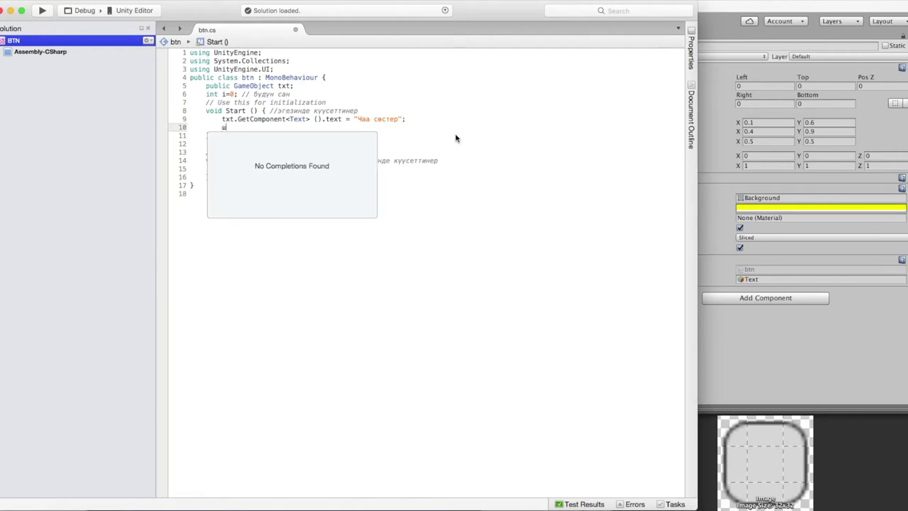
text(i = 1000)
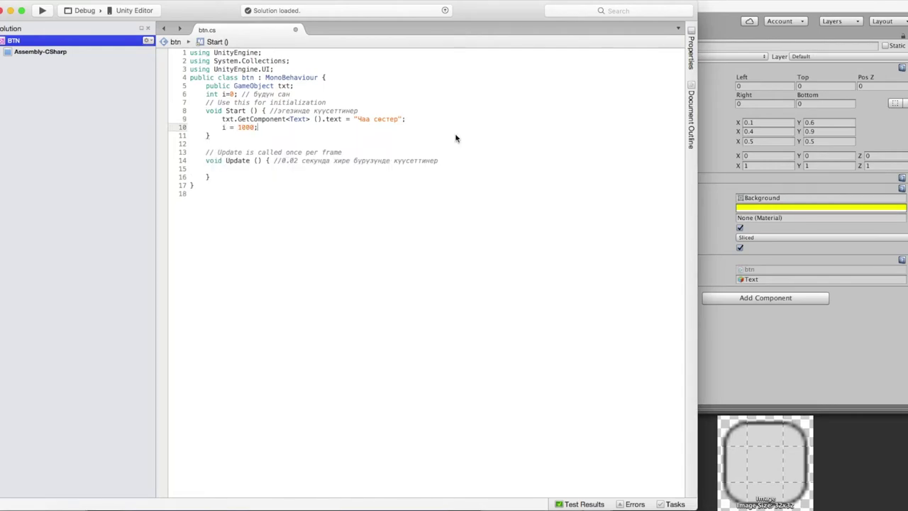
text(0)
- Copy the text assignment line from the Start method into the body of the Update method
click(256, 169)
drag(221, 119, 415, 119)
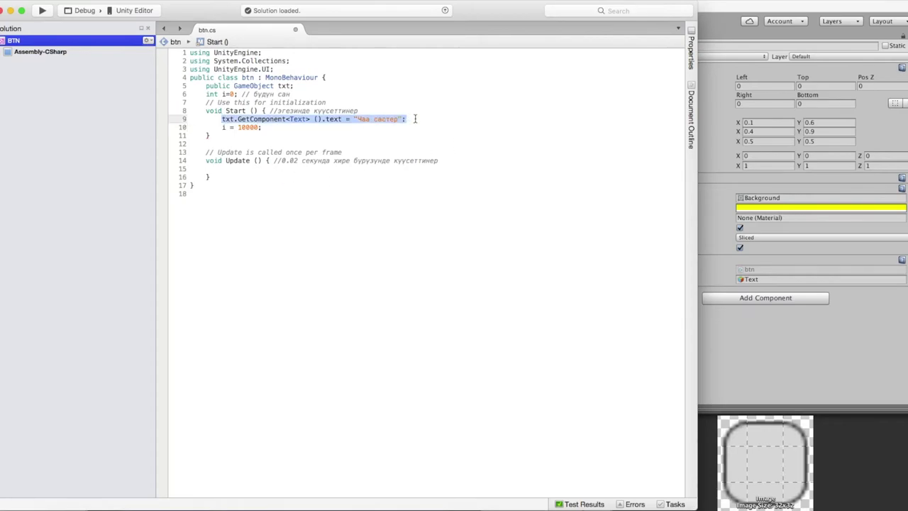
key(ctrl+c)
click(282, 169)
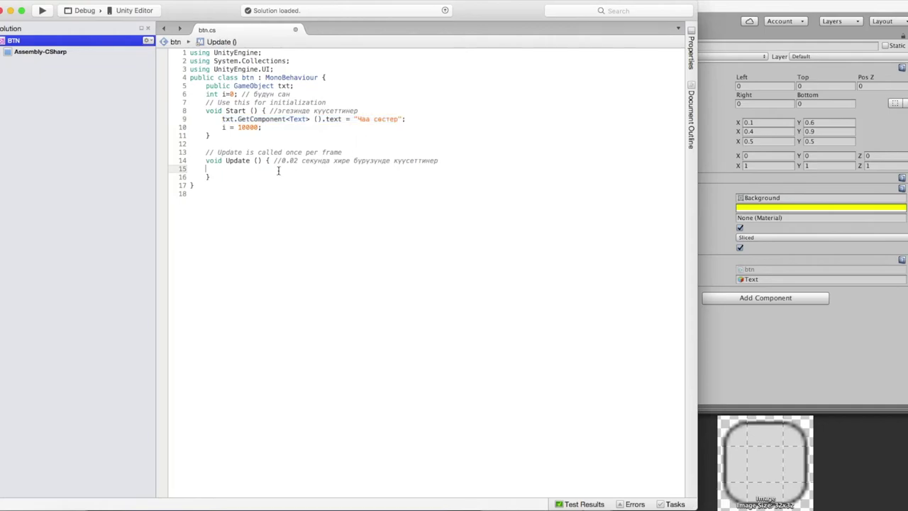
key(ctrl+v)
- Insert i++; above Update's text assignment with the comment "// санга 1-ни кадар"
click(222, 169)
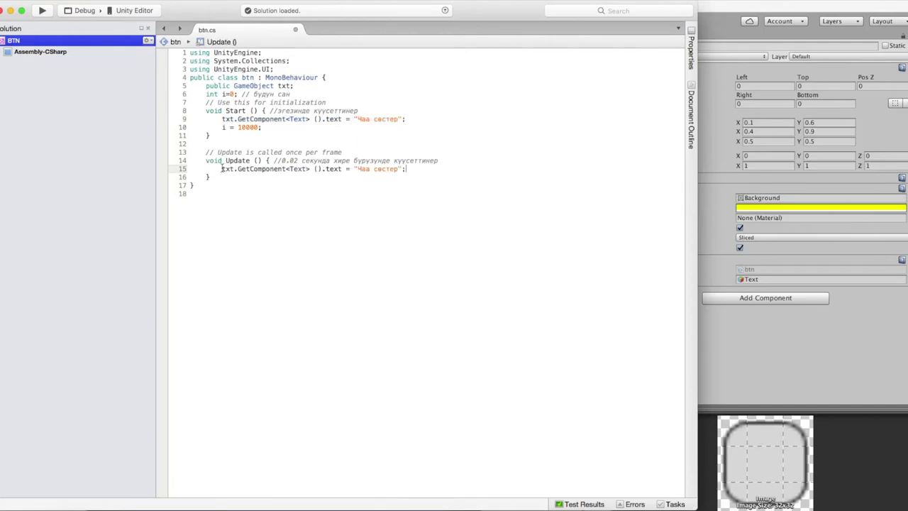
key(Return)
key(Up)
text(i--)
key(BackSpace)
key(BackSpace)
key(BackSpace)
text(i)
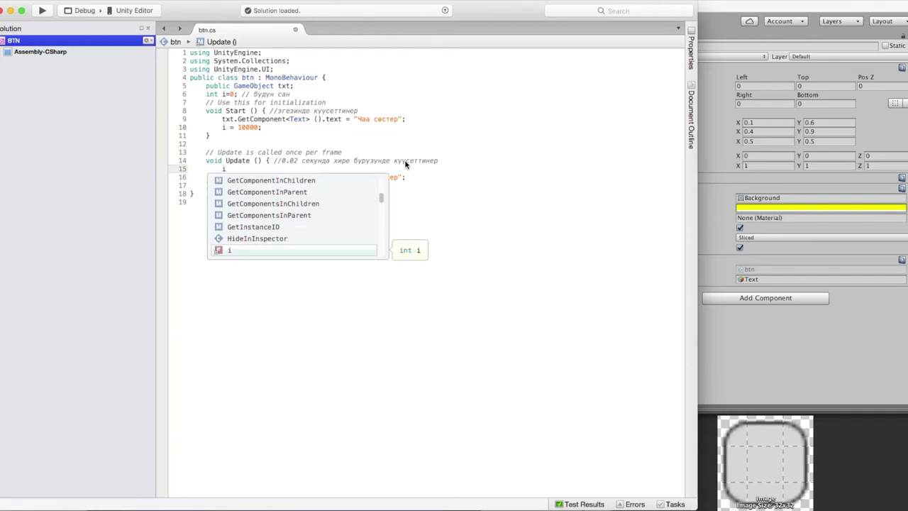
text(++;// санга)
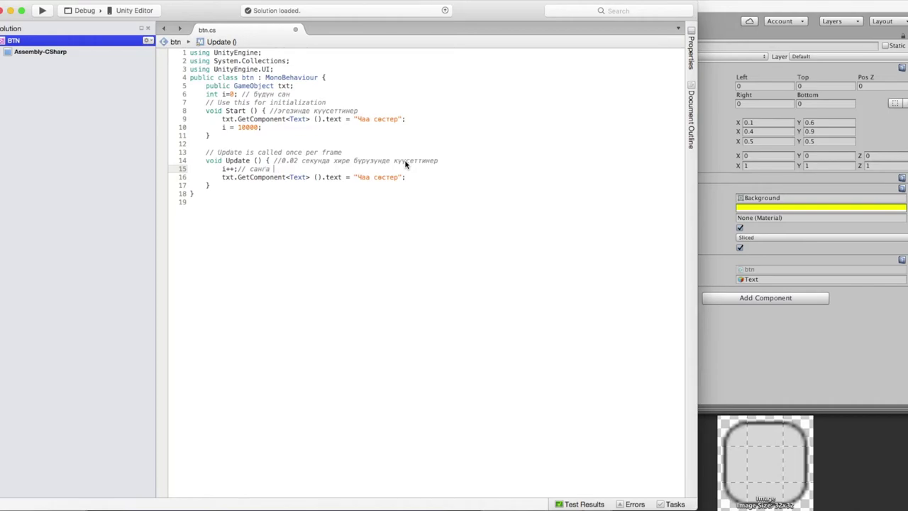
text(и кажа)
text(да)
- Change Update's assigned text to "Чаа сөстер " + i, with a space before the closing quote
click(402, 177)
text(+ )
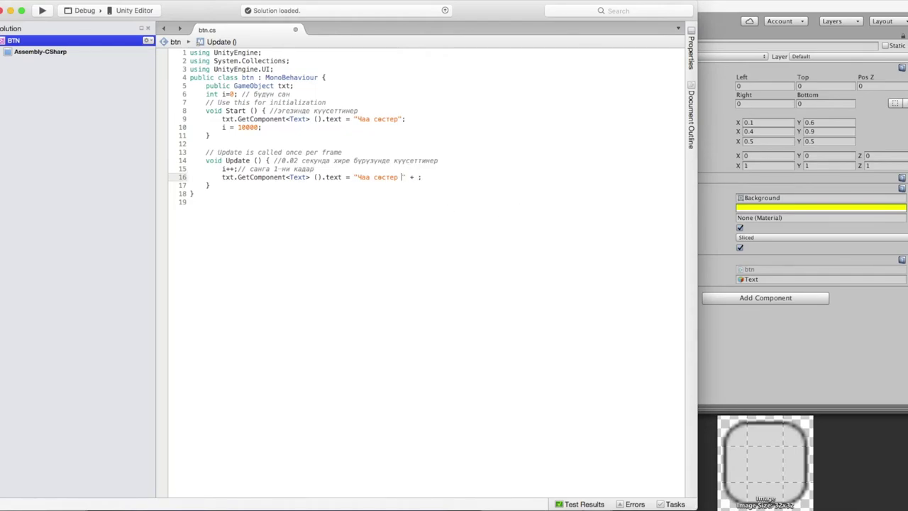
text( i)
key(Right)
- Switch to Unity and run the scene to check whether the label counts, stopping playback again
key(super+Tab)
key(super+Tab)
key(super+Tab)
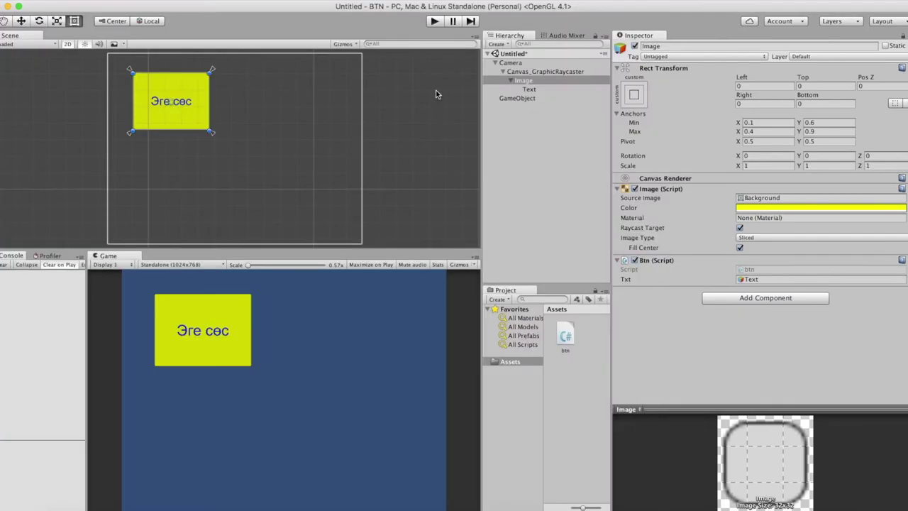
click(434, 21)
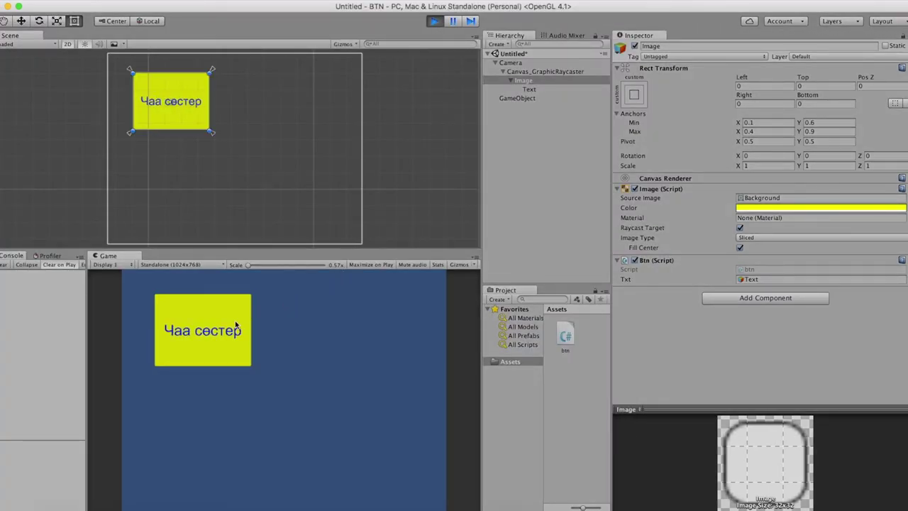
click(435, 20)
- Return to the script editor, switch the keyboard input source to США and save btn.cs
key(super+Tab)
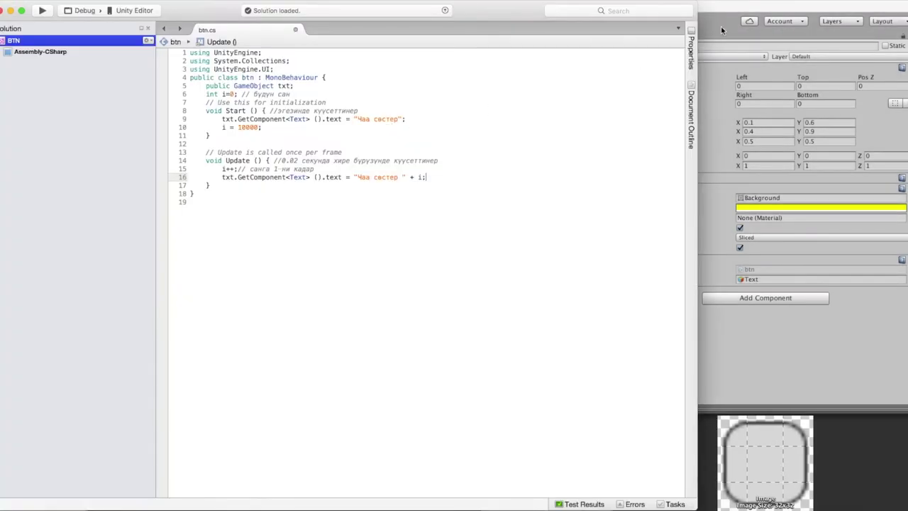
click(753, 3)
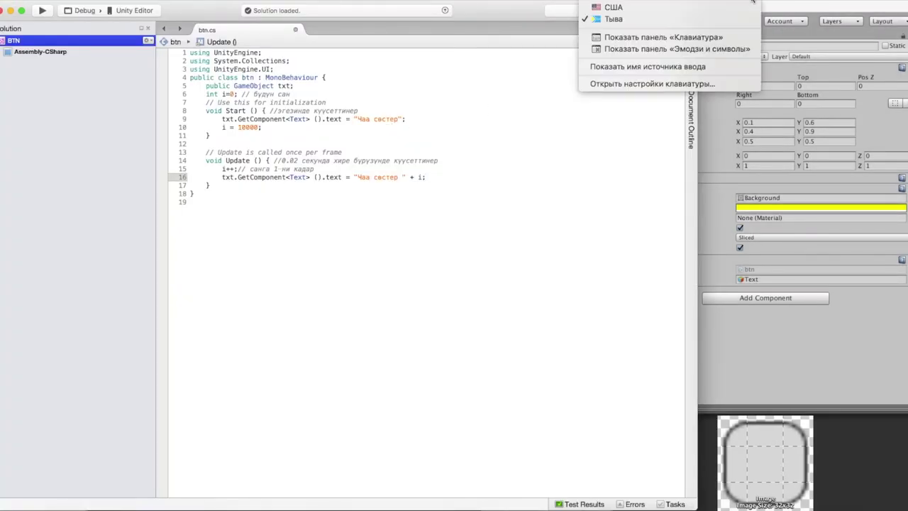
click(653, 8)
click(270, 128)
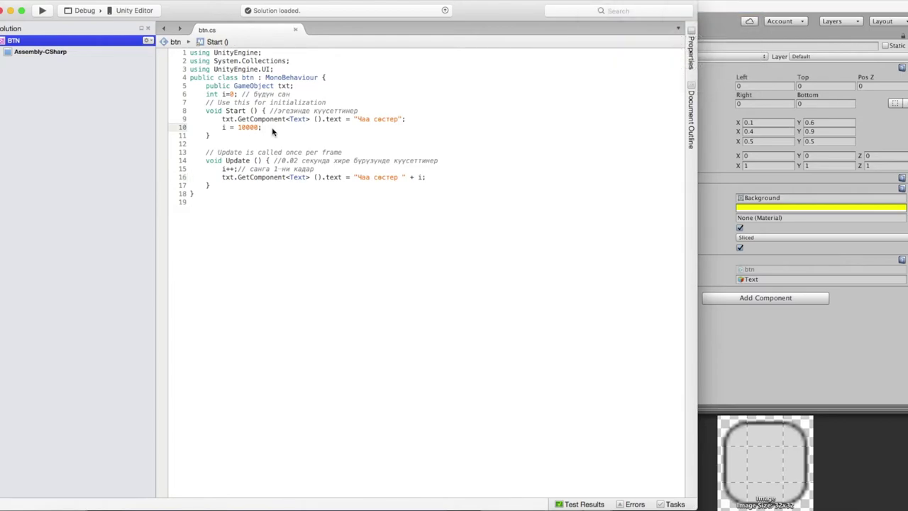
- Play the scene in Unity with the saved script, stop it and select the Image object
key(super+Tab)
click(434, 21)
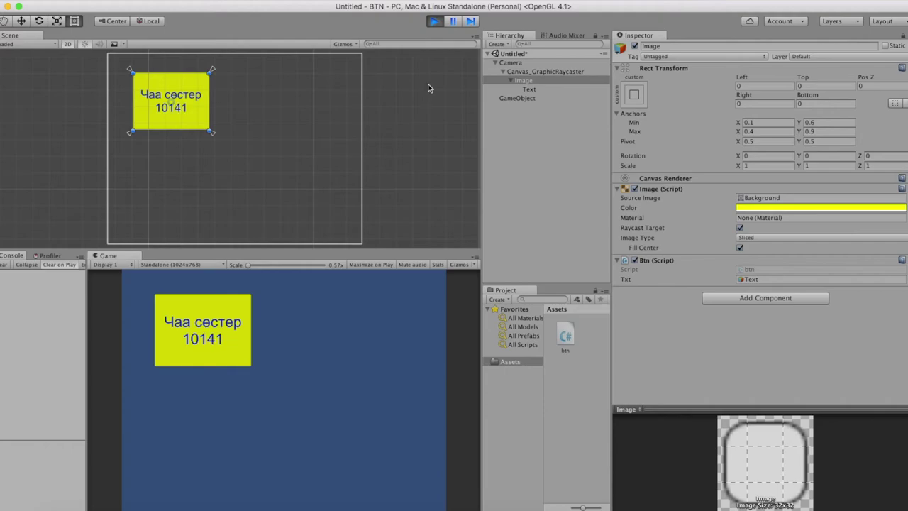
click(433, 21)
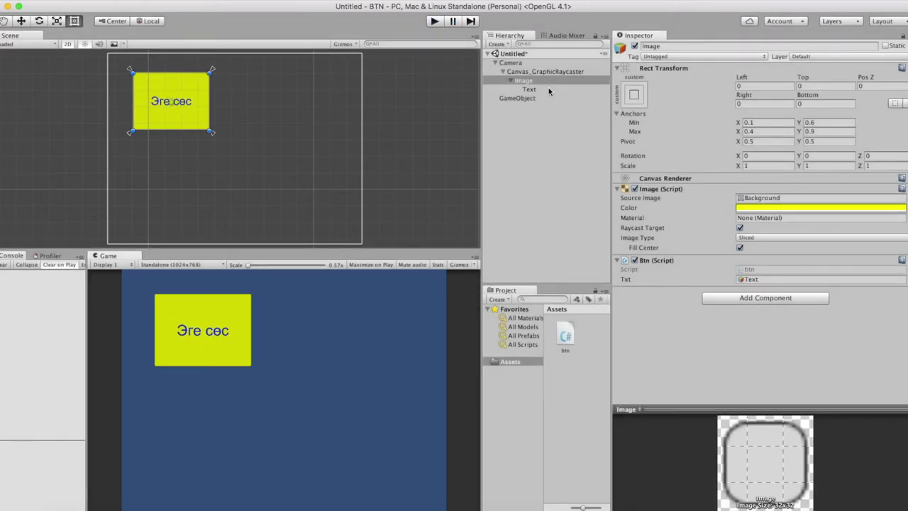
click(546, 81)
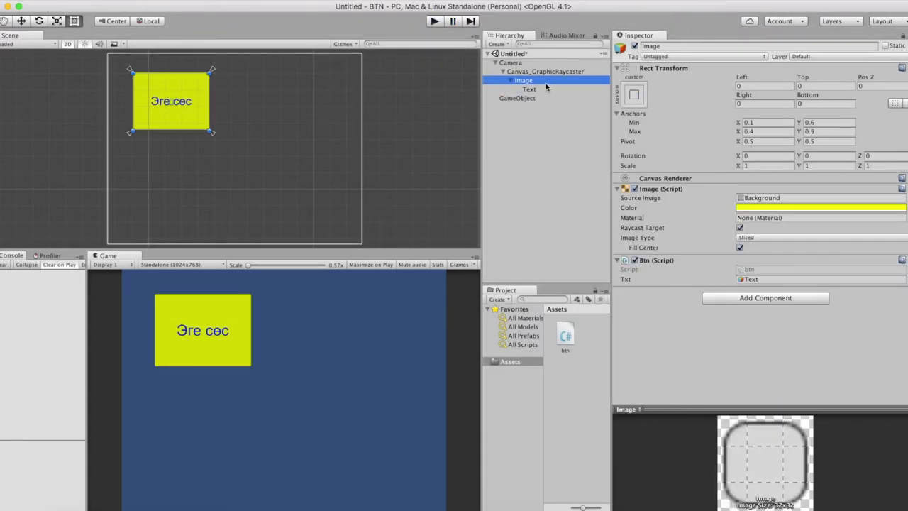
- Add a Button component to the Image object
click(780, 298)
text(but)
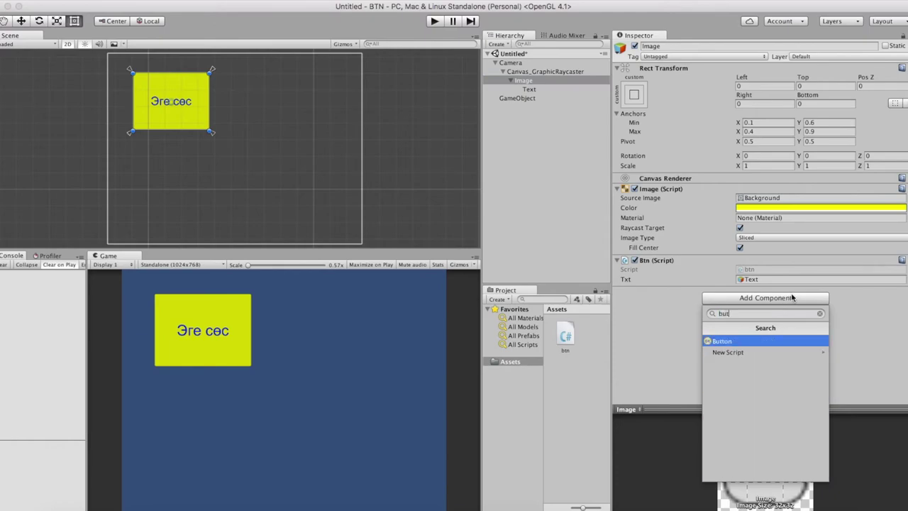
key(Return)
scroll(784, 289, down, 5)
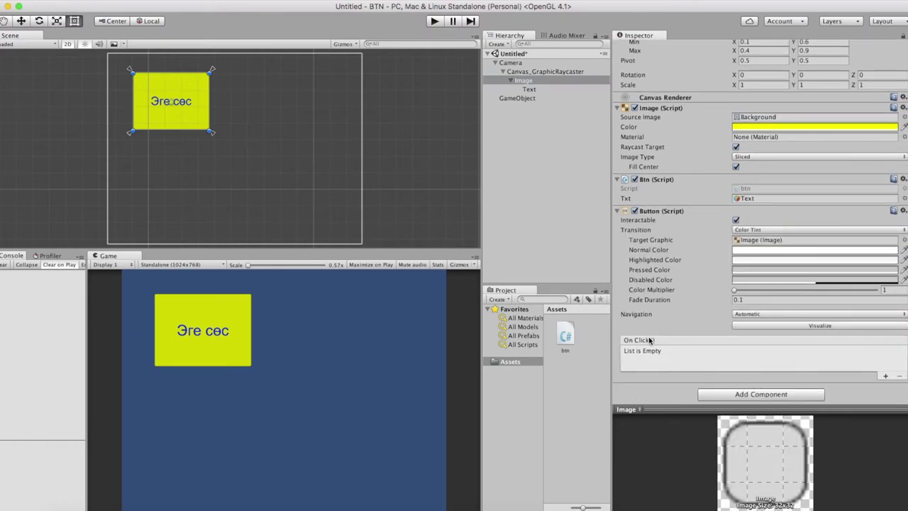
- Add an On Click entry to the Button targeting the Text object, look through its functions and keep No Function
click(886, 376)
drag(525, 90, 643, 362)
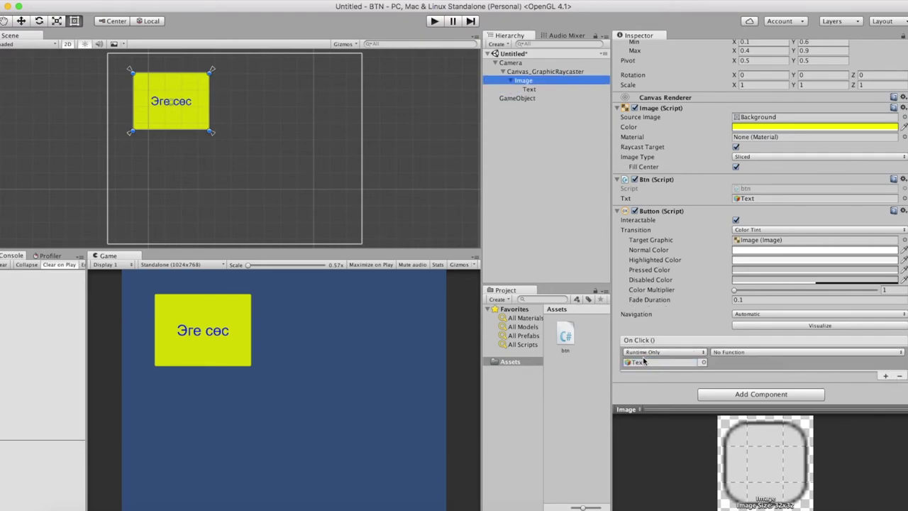
click(732, 352)
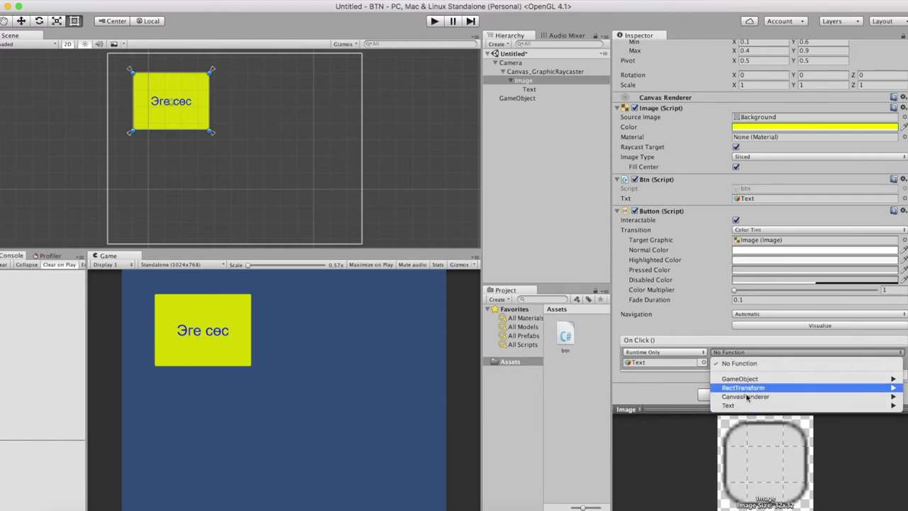
mouse_move(745, 406)
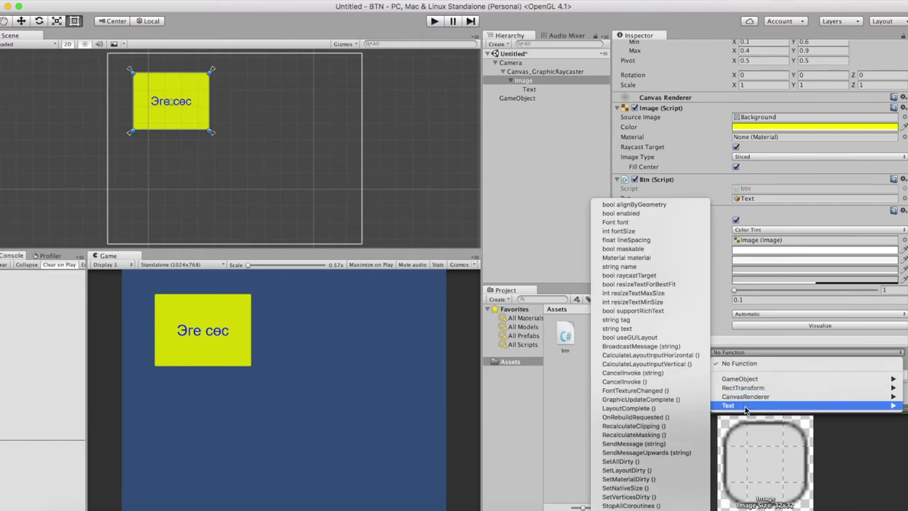
mouse_move(747, 382)
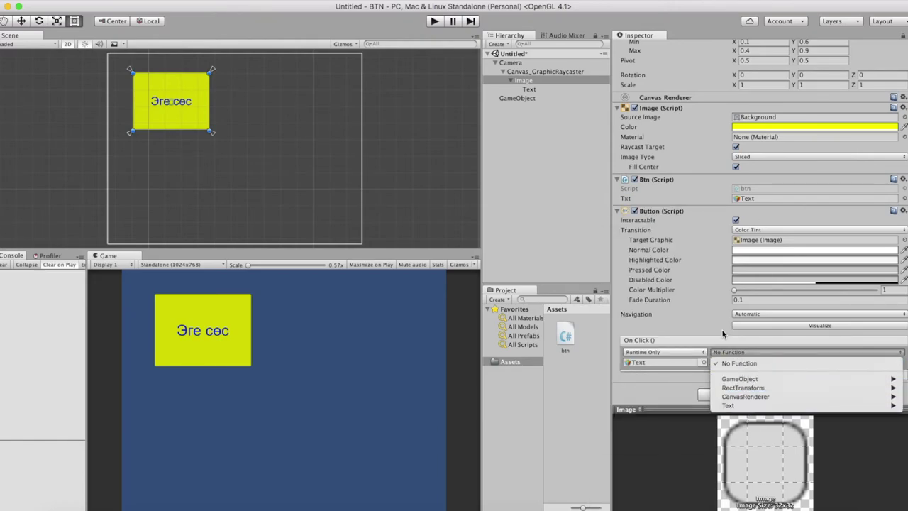
click(740, 363)
- Switch to the script editor and declare an empty method public void goClick () between Start and Update in btn.cs
key(super+Tab)
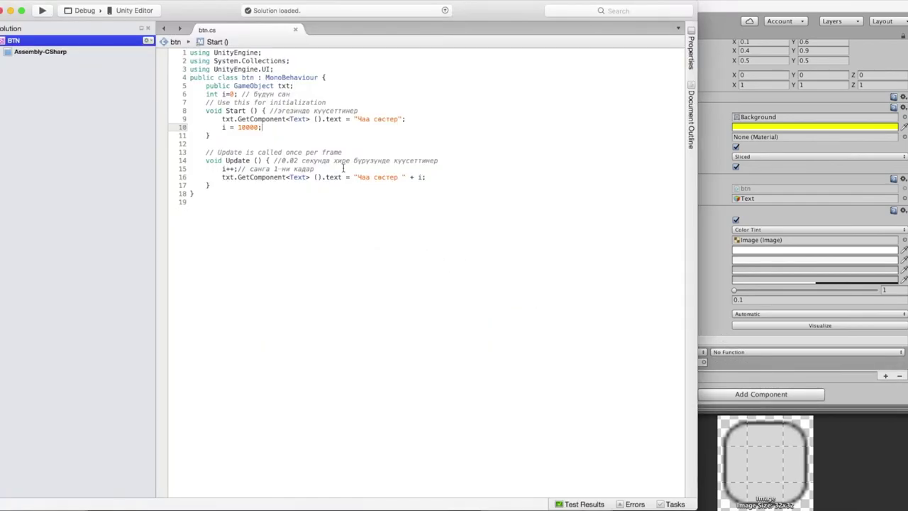
click(333, 160)
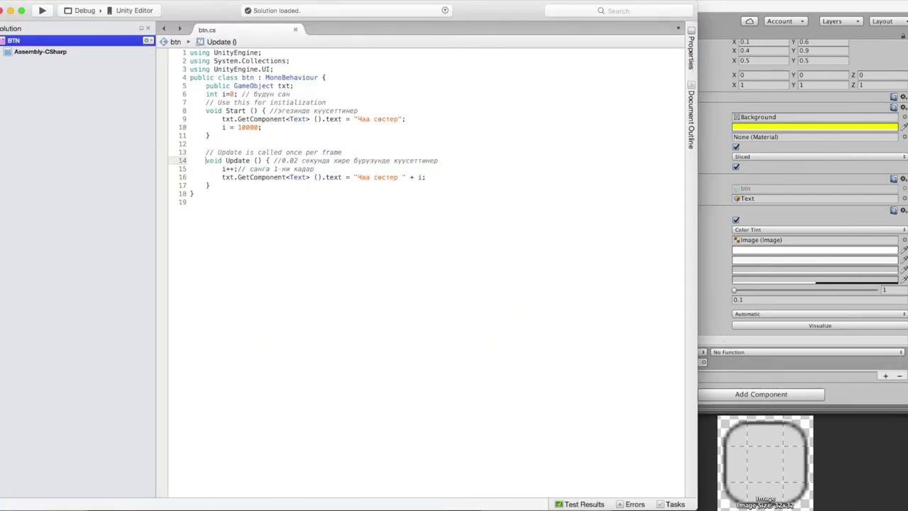
key(shift+End)
key(Up)
key(Up)
key(Up)
key(Return)
key(Return)
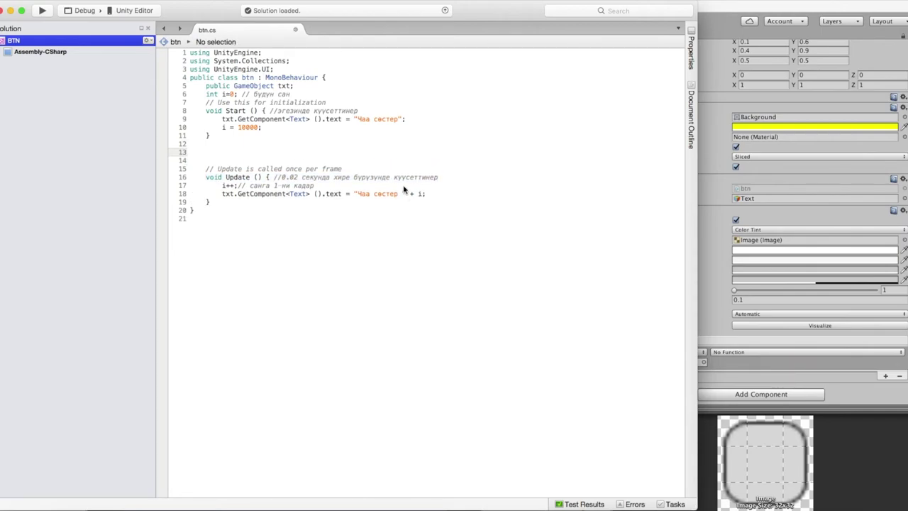
text(p)
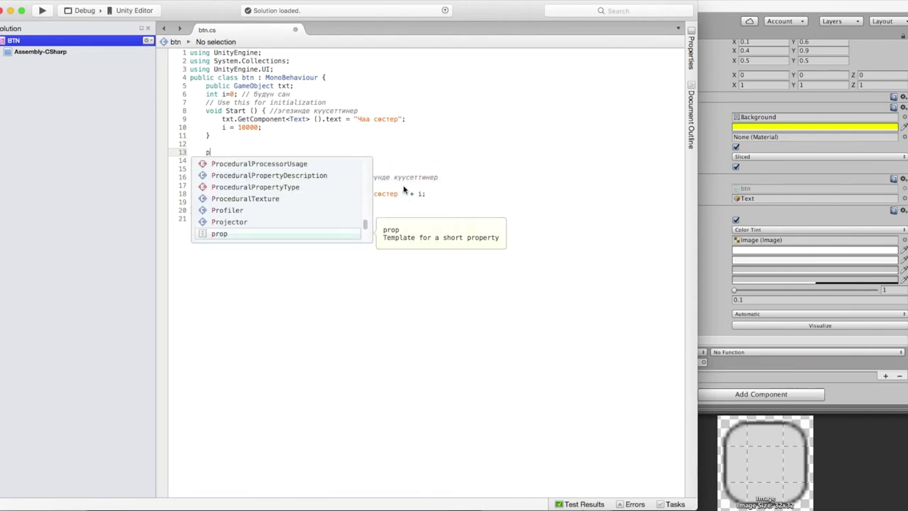
text(ublic void g)
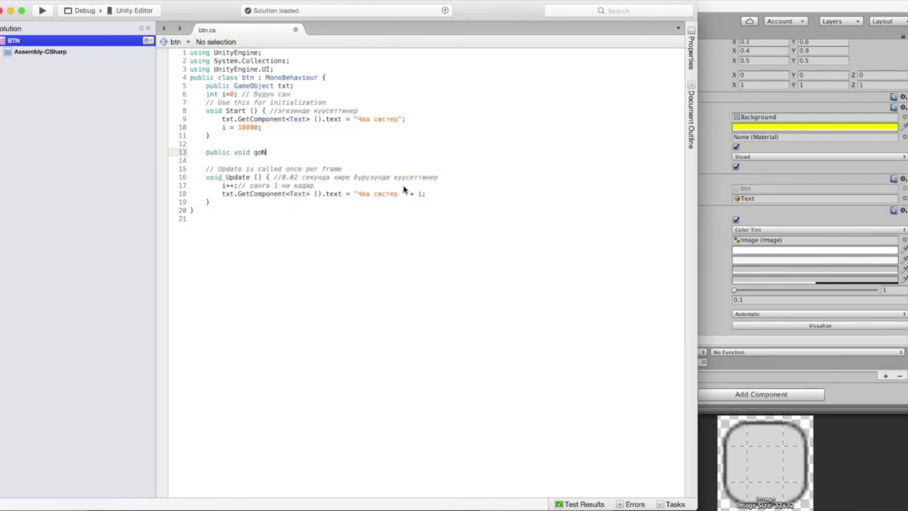
text(oClock () {)
key(Return)
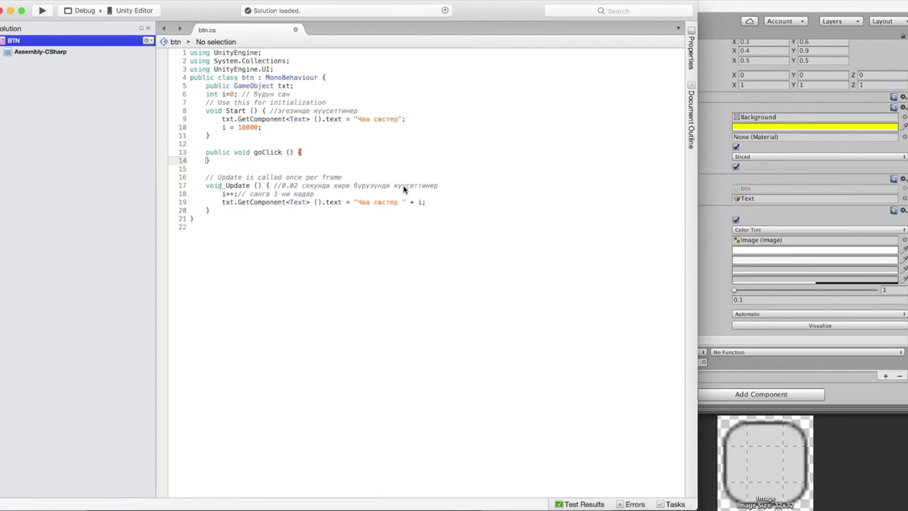
key(Return)
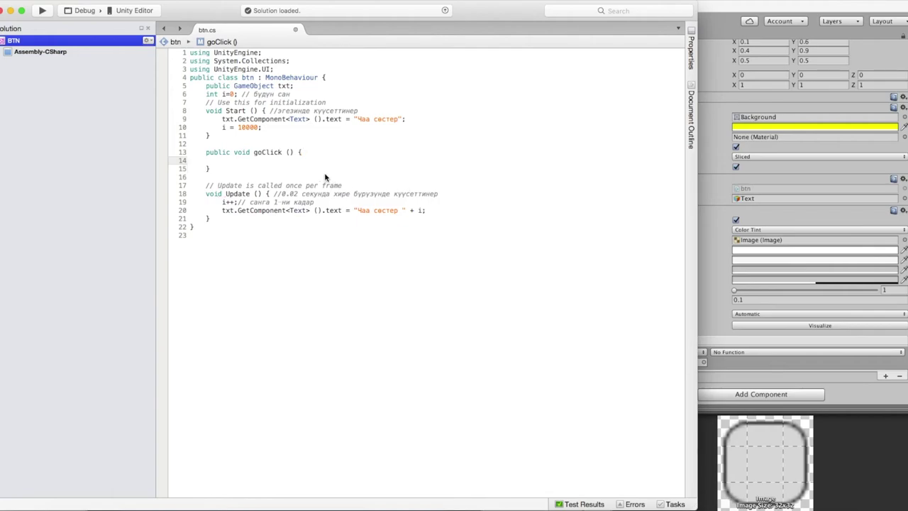
- Write txt.GetComponent<Text> ().color = Color.red; as the body of goClick
text(txt)
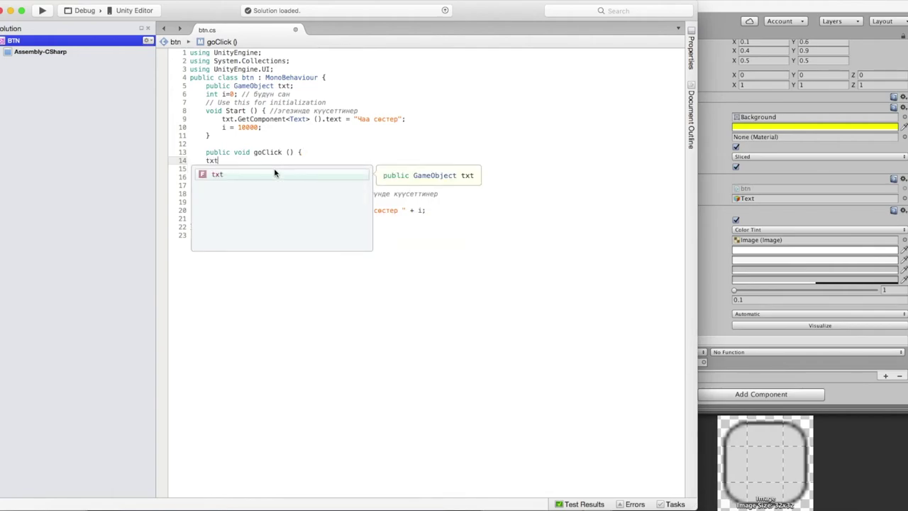
text(.GetComponent<>)
click(210, 169)
click(293, 160)
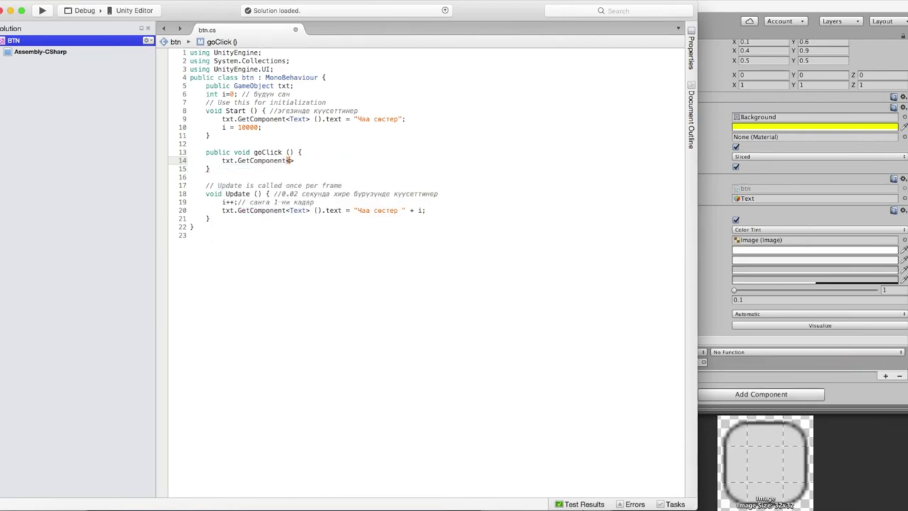
text(Text> ().GetComponent)
key(alt+BackSpace)
text(color = Color.R)
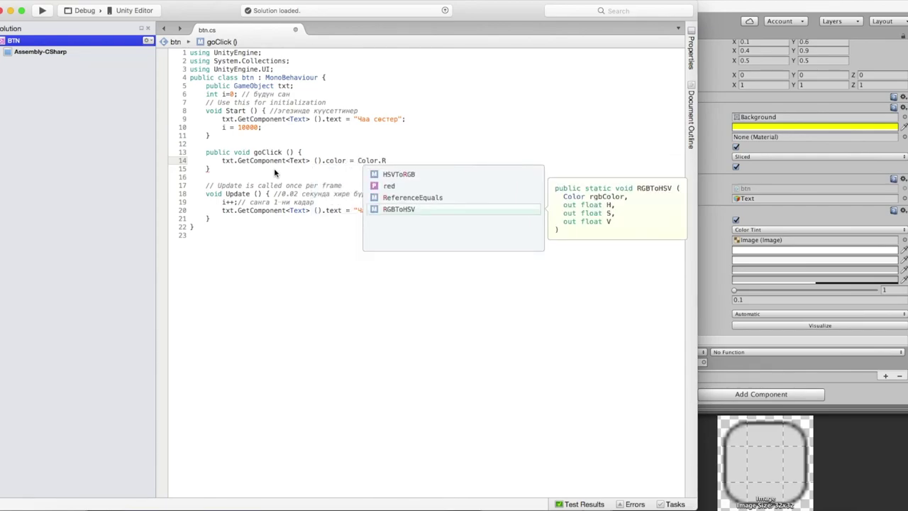
text(ed)
key(Return)
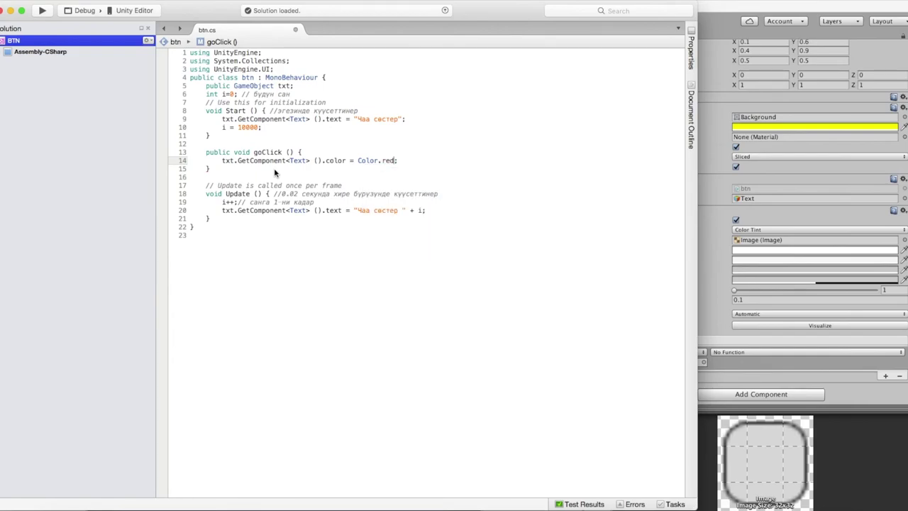
- Append the comment "// меняет цвет текста" to the color line in goClick and save btn.cs
drag(209, 154, 223, 171)
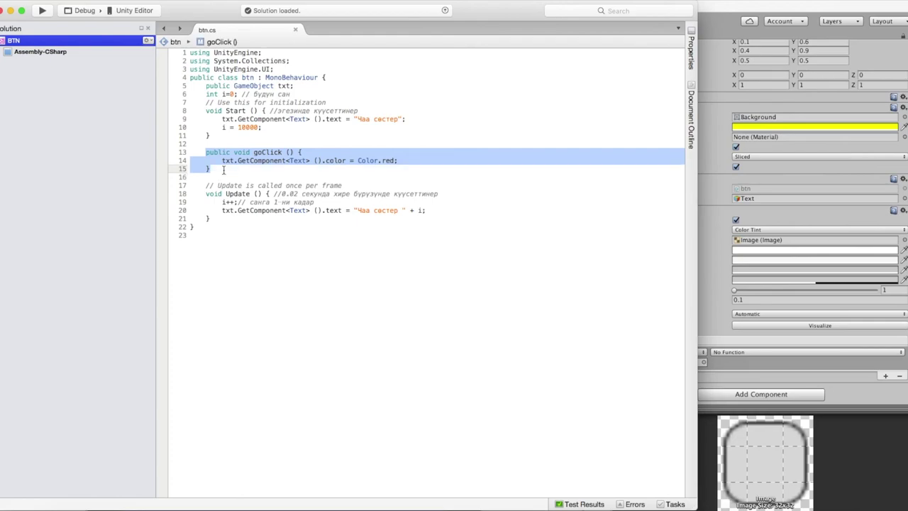
click(441, 162)
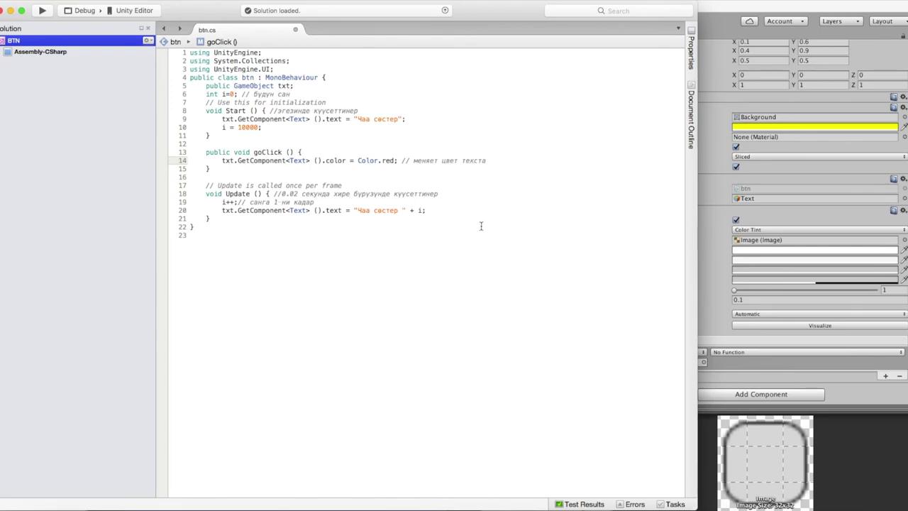
key(super+s)
- Switch to Unity, run the scene and try the yellow button, check the On Click target object, and stop playback
key(super+Tab)
click(435, 22)
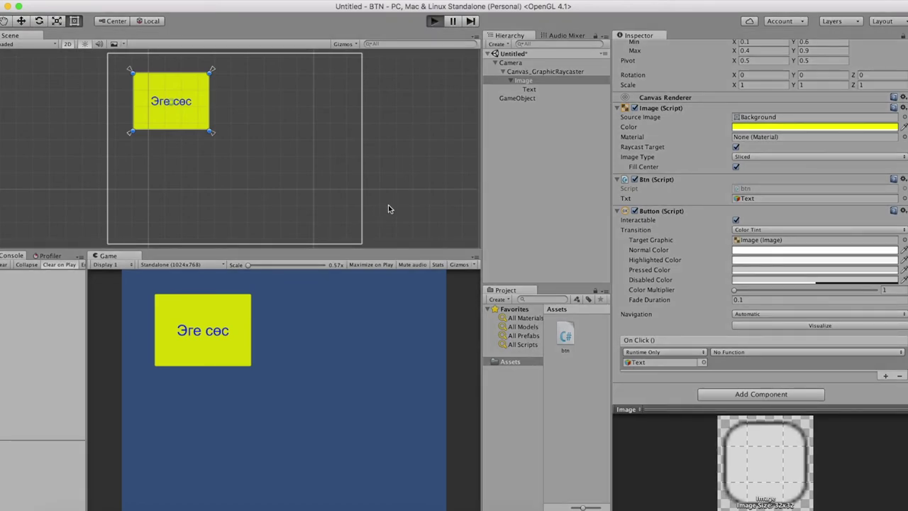
click(231, 349)
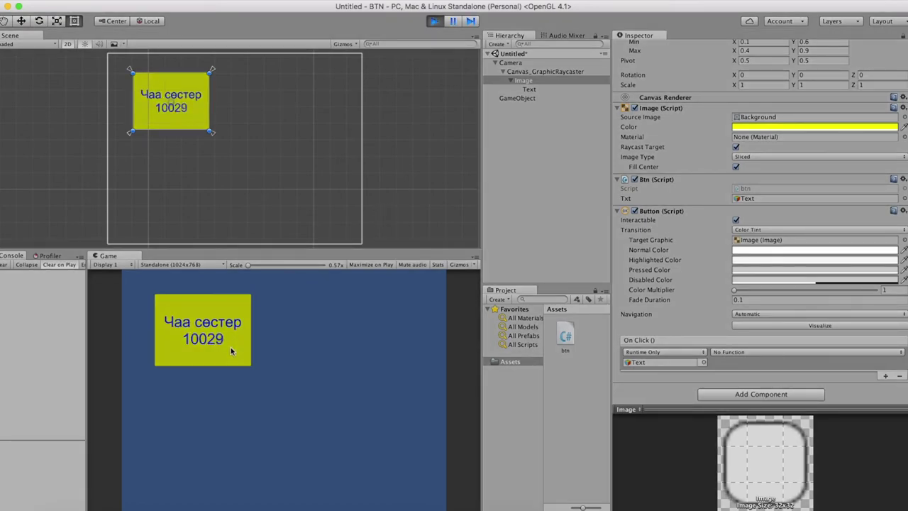
click(231, 347)
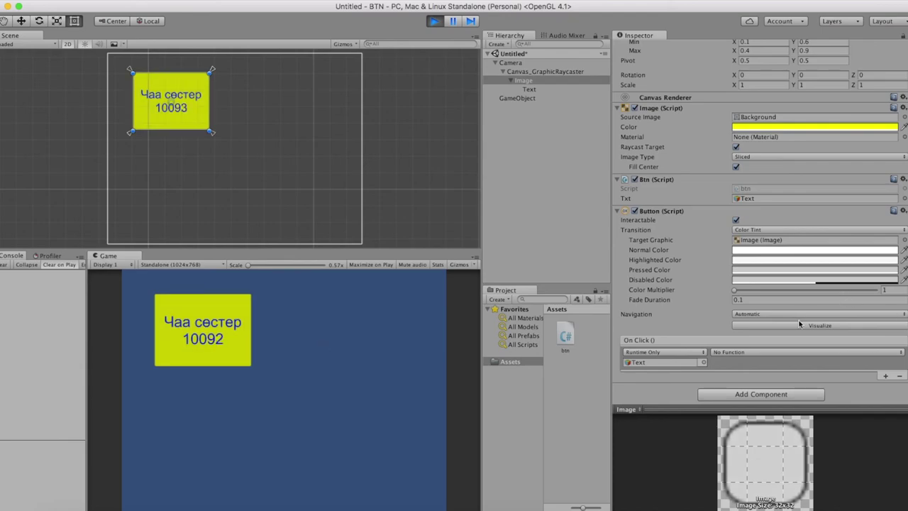
click(662, 363)
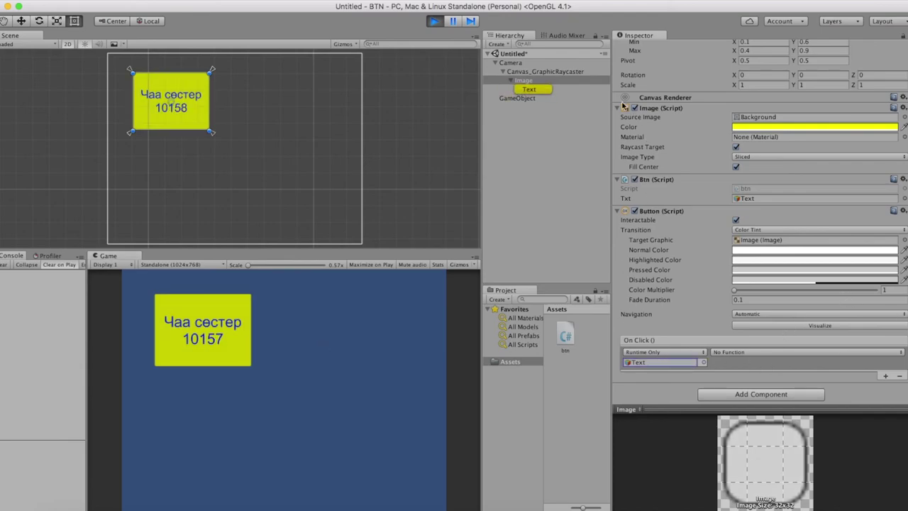
click(434, 21)
- Recheck btn.cs, play the scene again in Unity to look for goClick among the Text object's On Click functions, and stop playback
key(super+Tab)
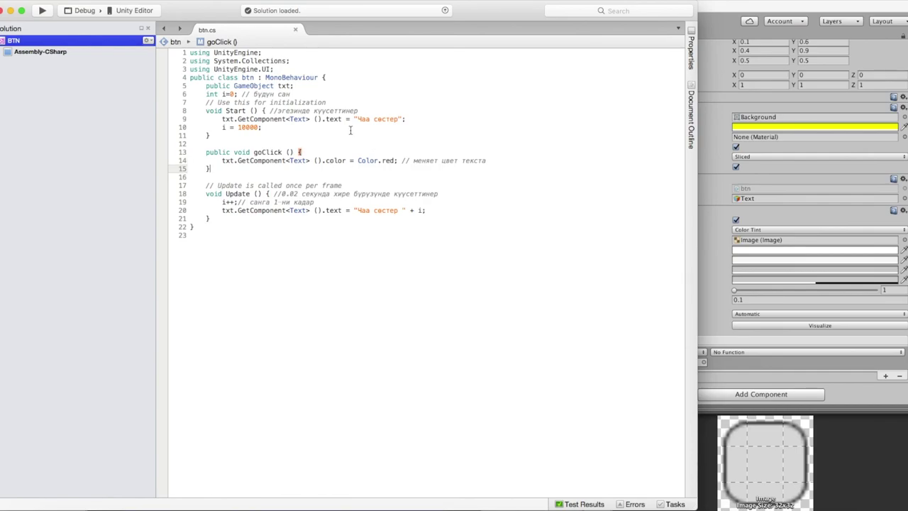
key(super+Tab)
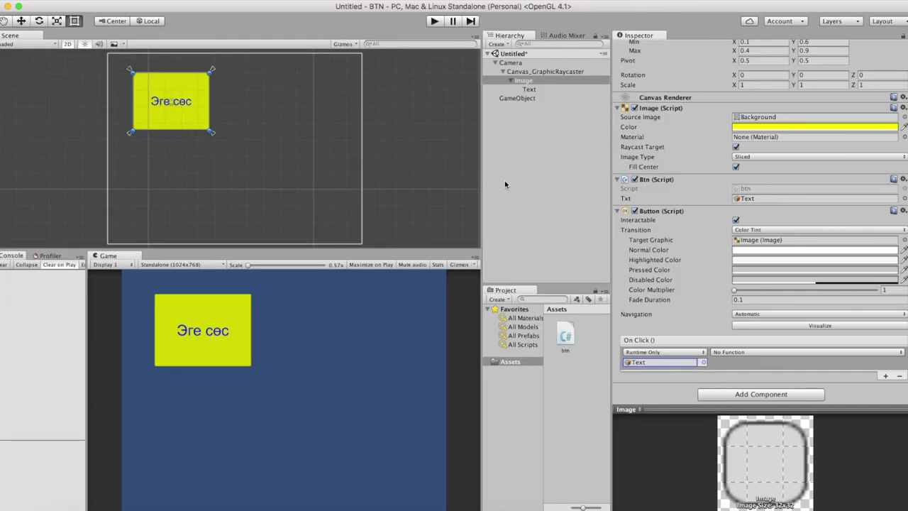
click(434, 21)
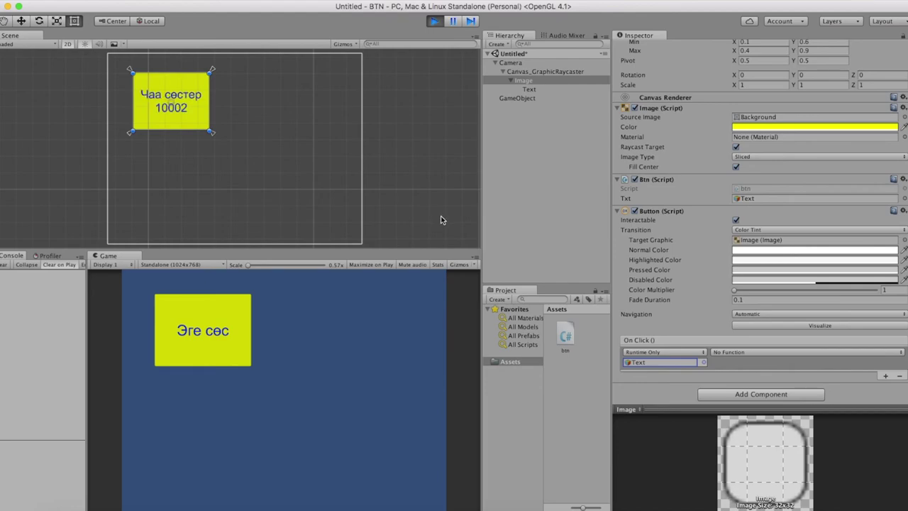
click(742, 352)
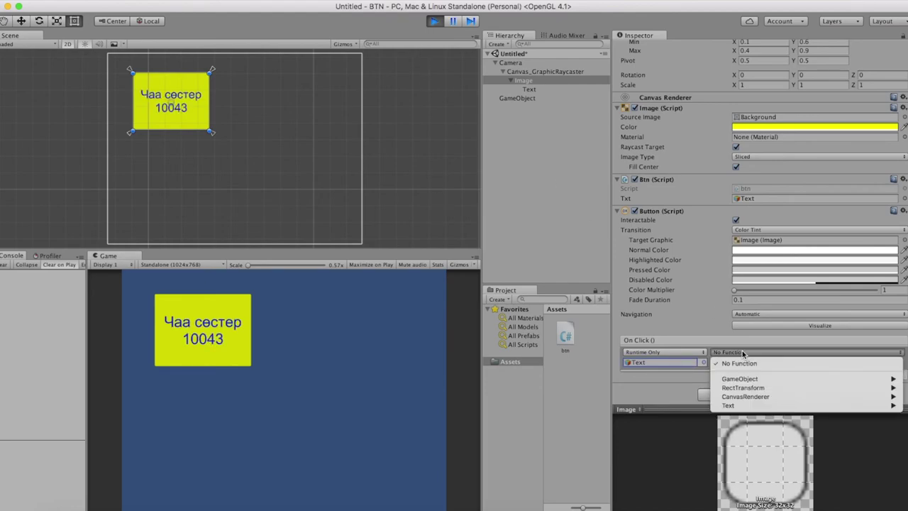
mouse_move(739, 405)
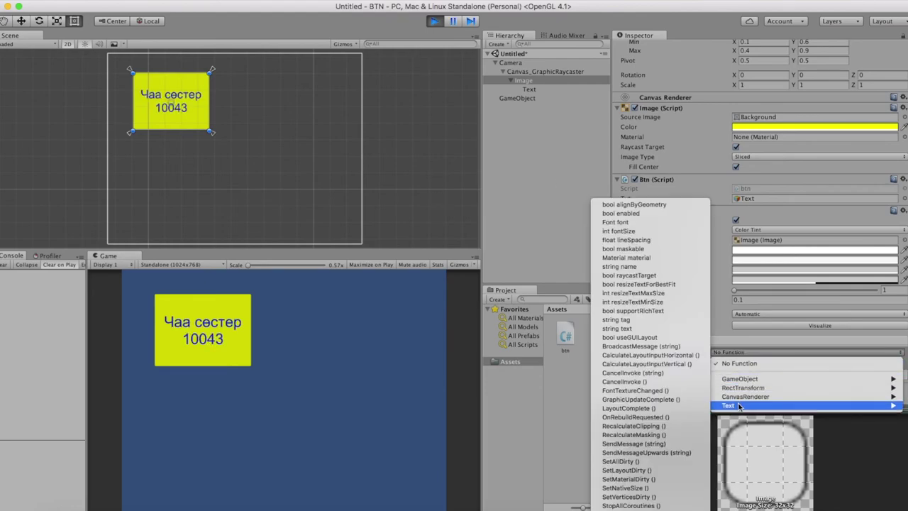
mouse_move(743, 379)
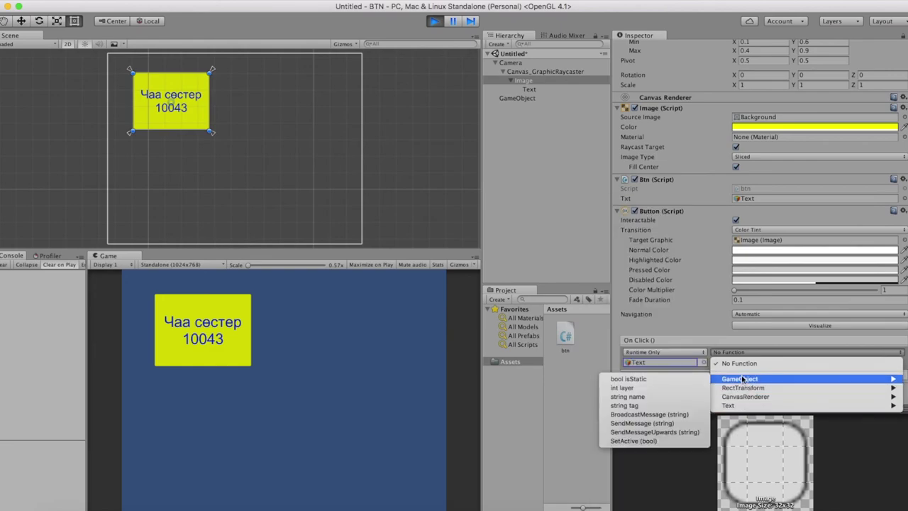
key(Escape)
click(431, 21)
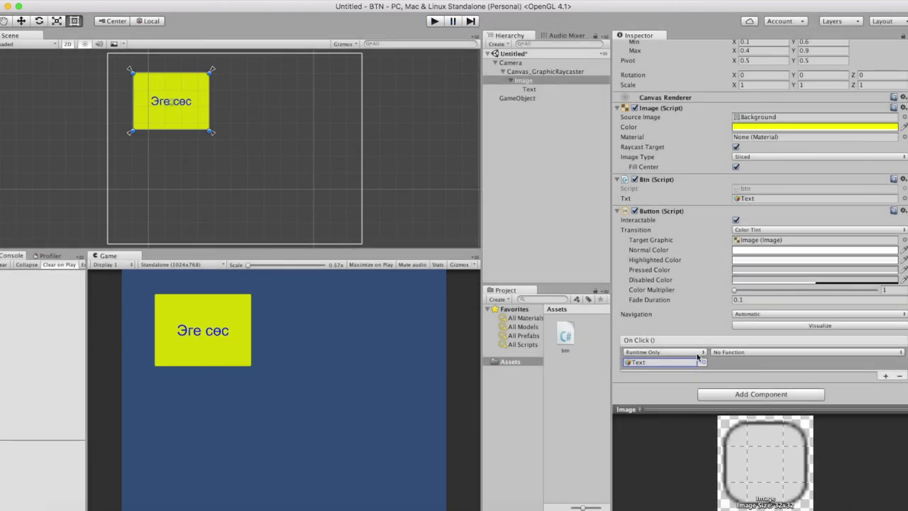
- Replace the On Click target with the Image object that holds the btn script and choose btn.goClick as its function
double_click(753, 188)
click(805, 204)
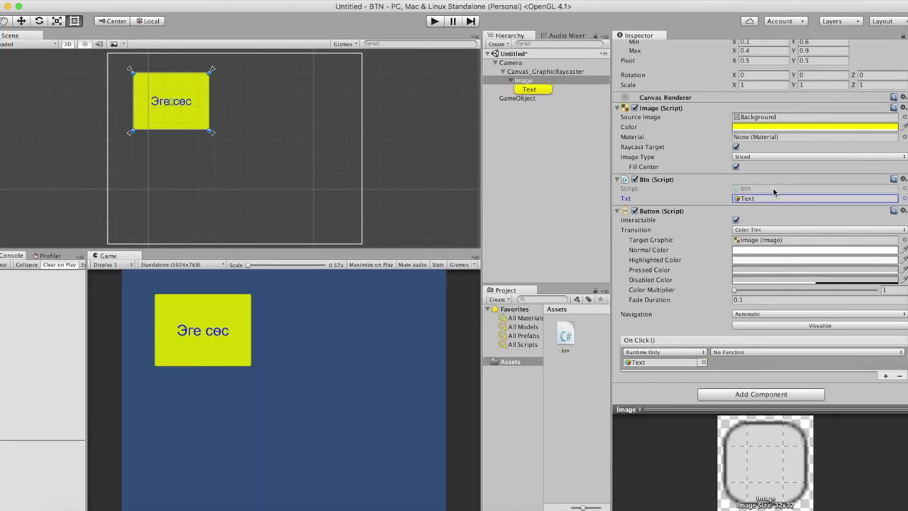
drag(525, 82, 682, 362)
click(734, 353)
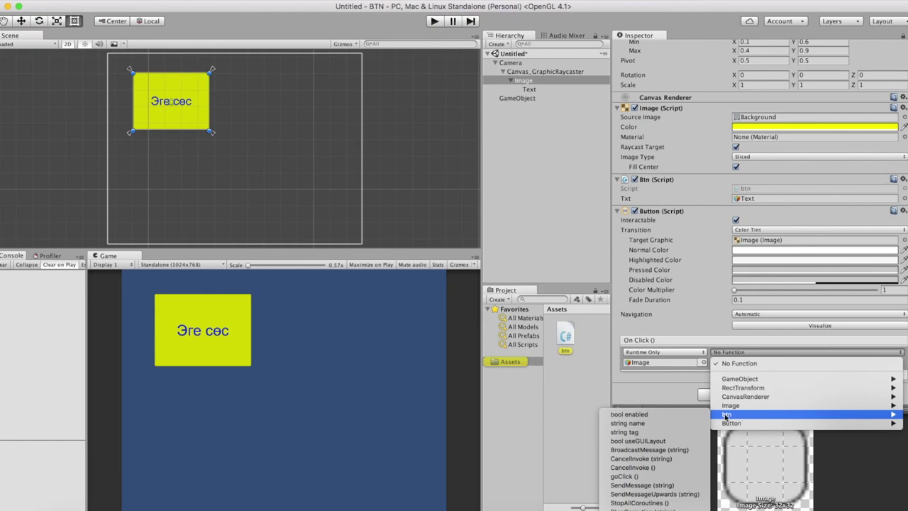
click(623, 477)
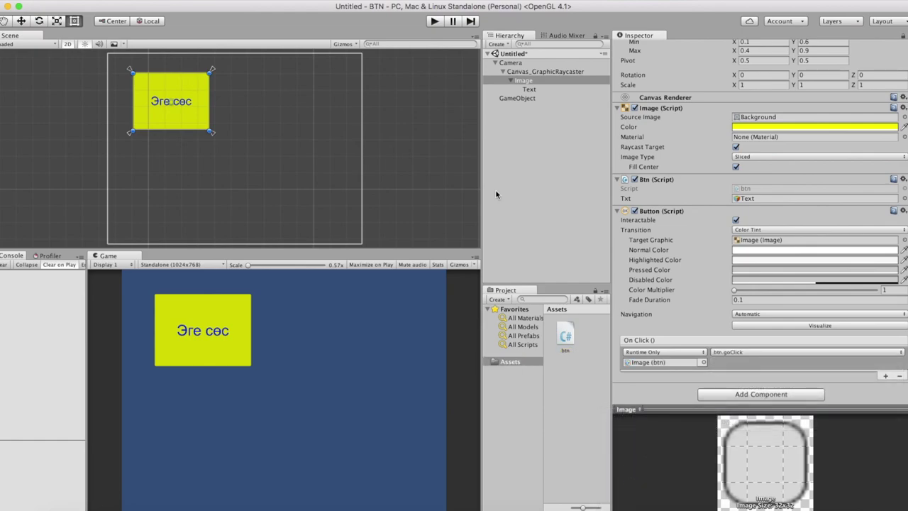
- Run the scene and use the yellow button to test the text color change
click(434, 22)
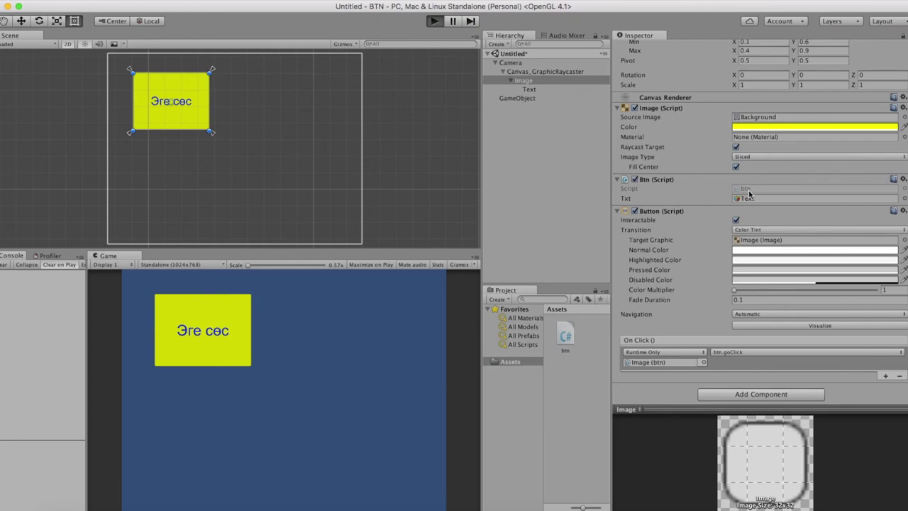
click(225, 309)
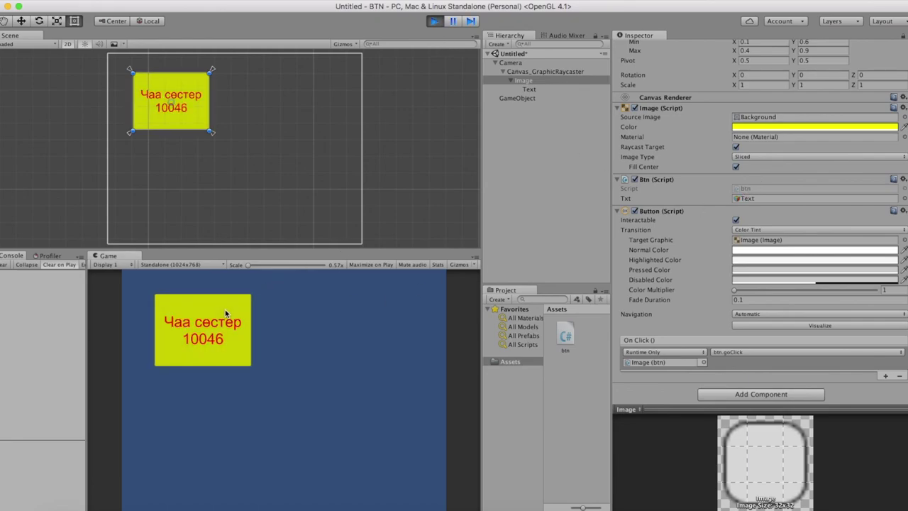
- Test the yellow button in the running scene, turn off the canvas's Graphic Raycaster, and try the button again
click(225, 309)
click(225, 310)
click(225, 309)
click(525, 73)
click(274, 327)
click(230, 331)
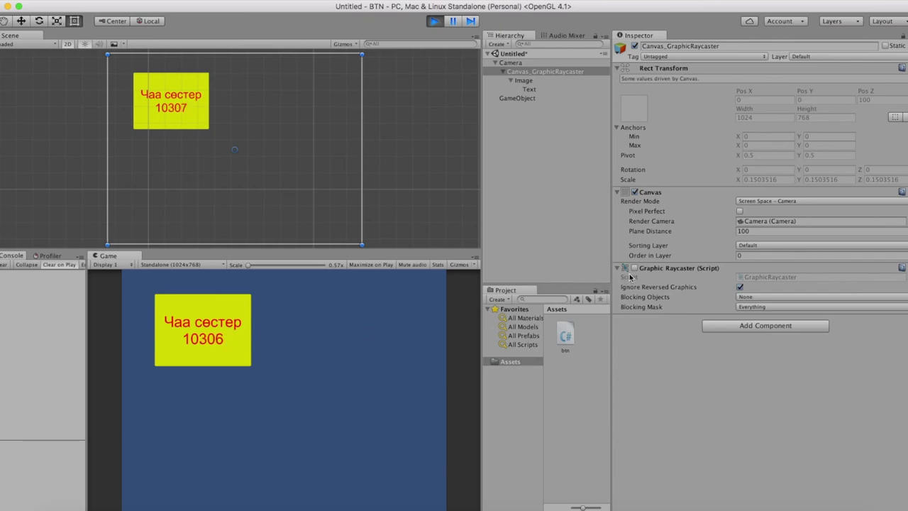
- Turn the canvas's Graphic Raycaster back on, retest the yellow button in the running scene, and stop playback
click(634, 268)
click(220, 331)
click(220, 331)
click(434, 21)
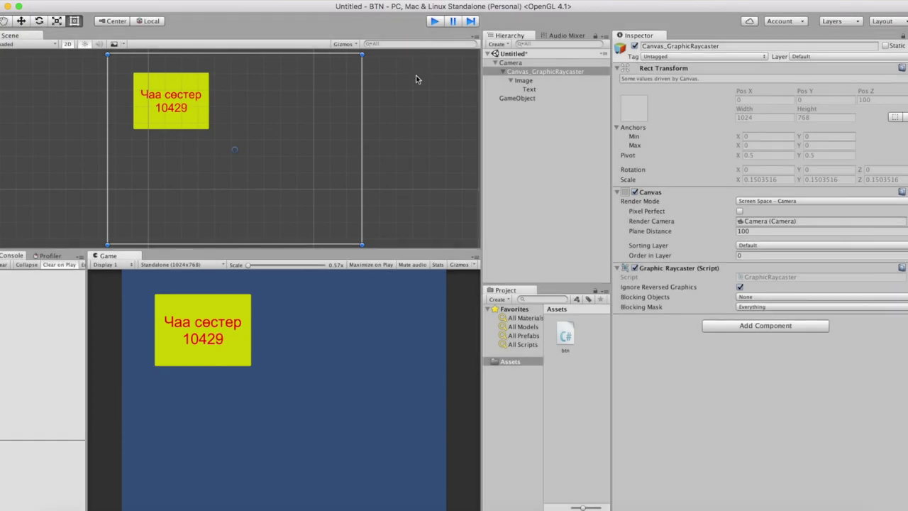
- Save the current scene in the Assets folder under the name "scene"
key(super+s)
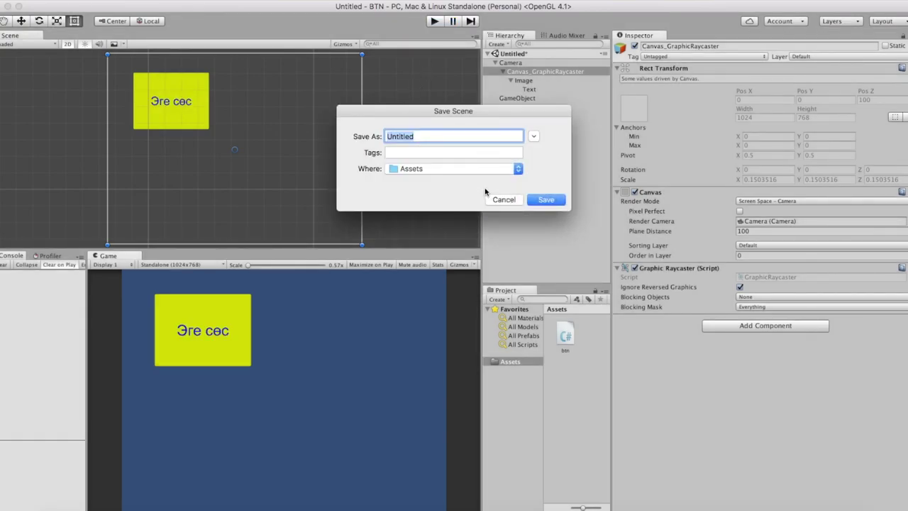
key(BackSpace)
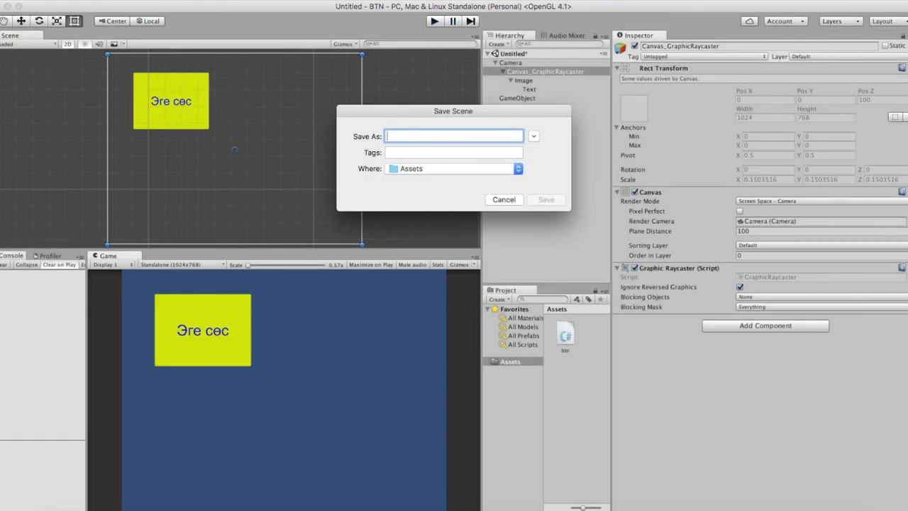
text(scene)
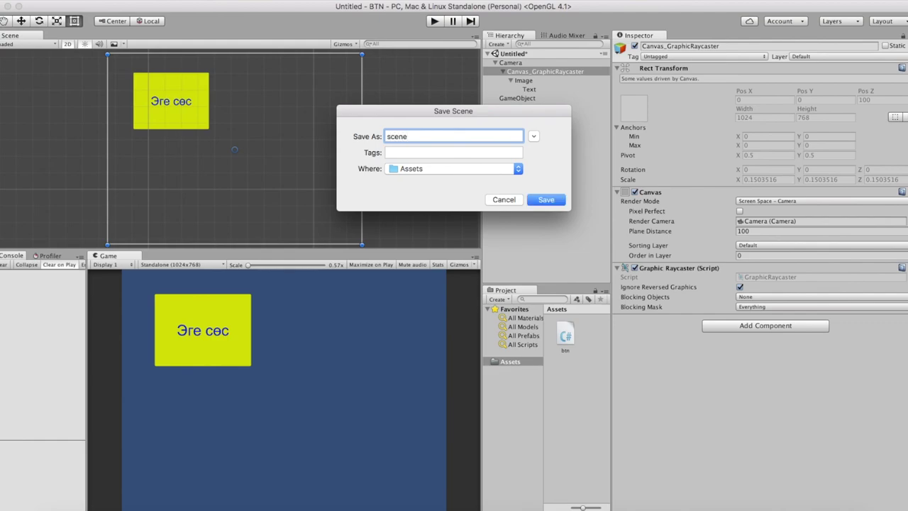
key(Return)
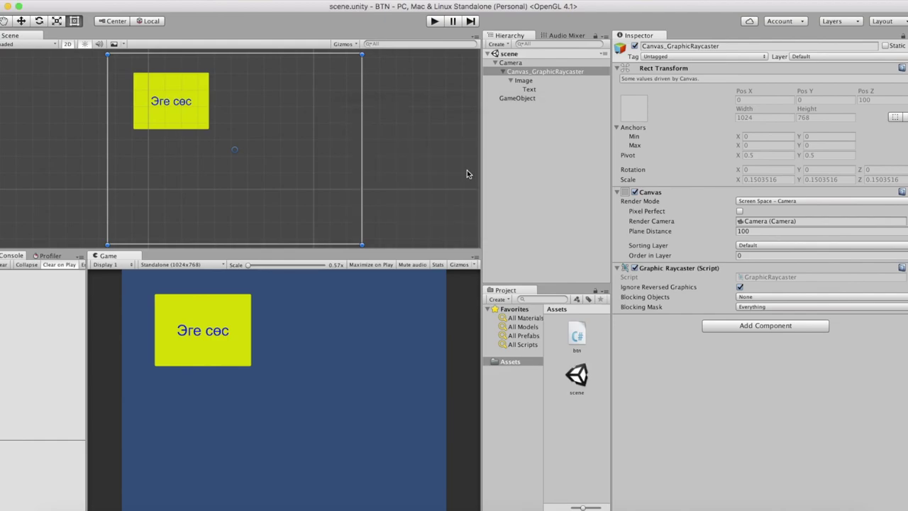